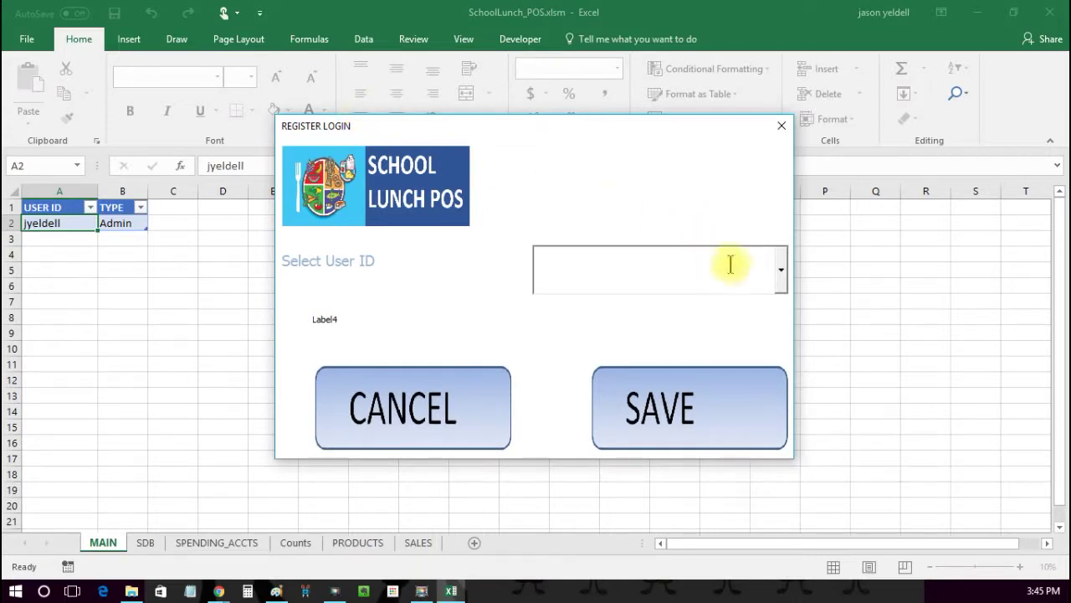
# Step: Log in with the admin user ID and open ADD/EDIT ACCOUNTS from the Main Menu
pyautogui.click(782, 281)
pyautogui.click(760, 304)
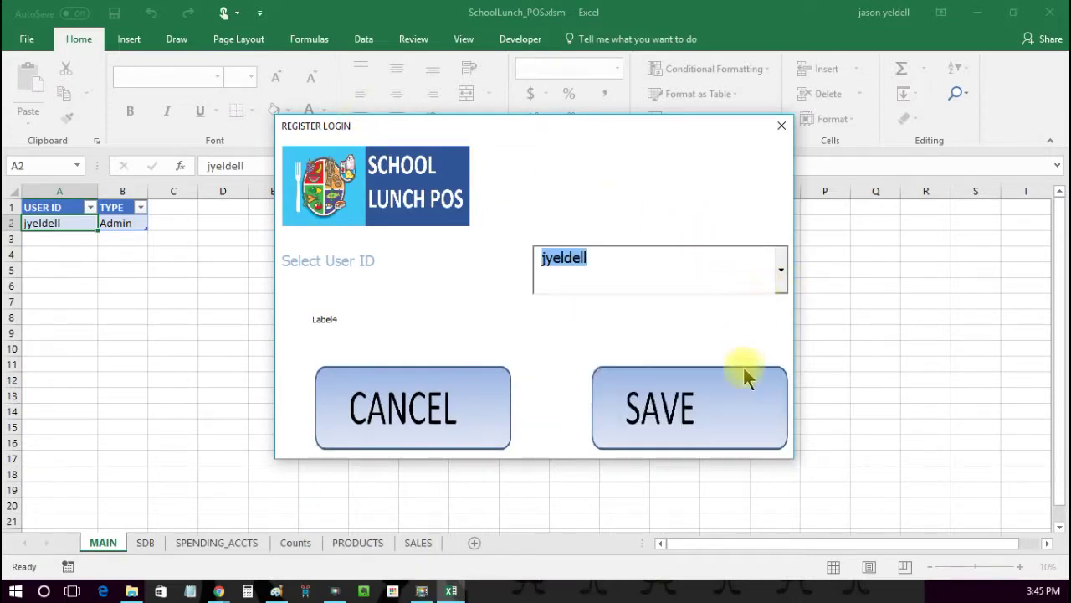
pyautogui.click(745, 410)
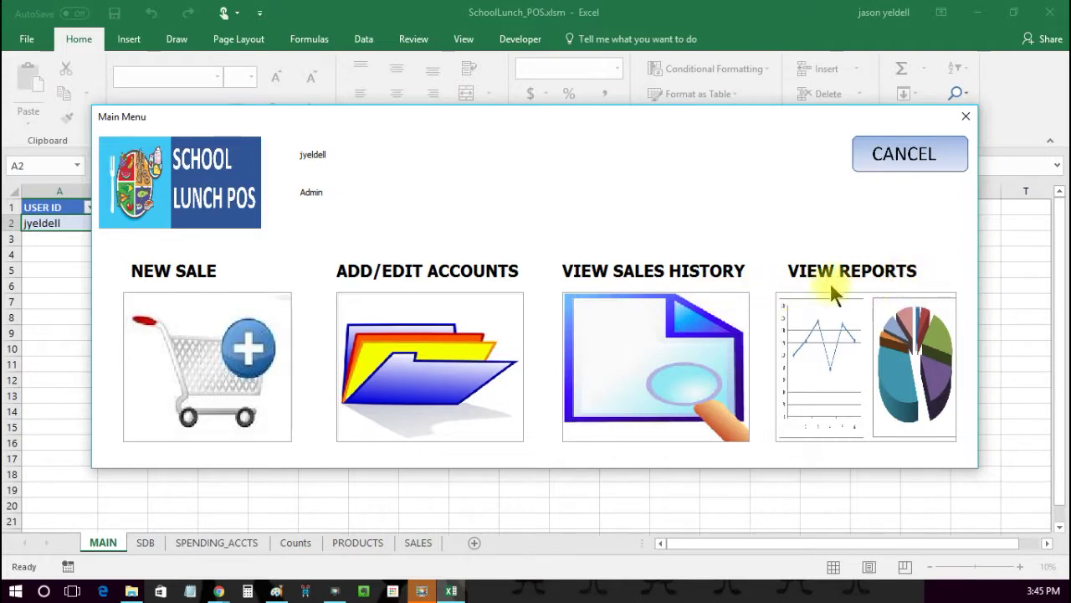
pyautogui.click(395, 370)
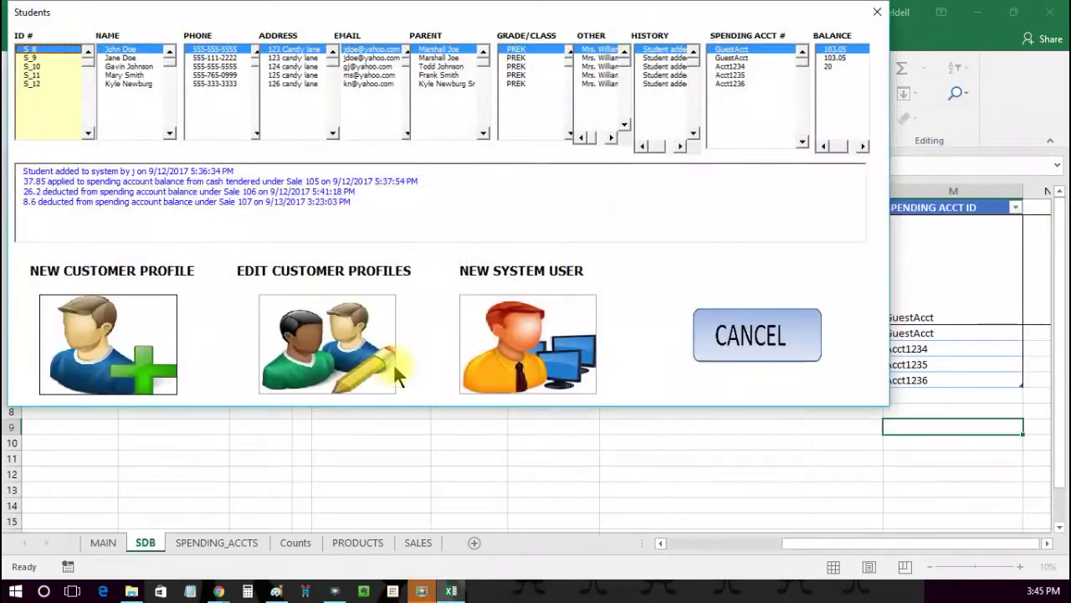
# Step: Browse each existing student ID's record, then start a blank new customer profile (ID S_10)
pyautogui.click(31, 57)
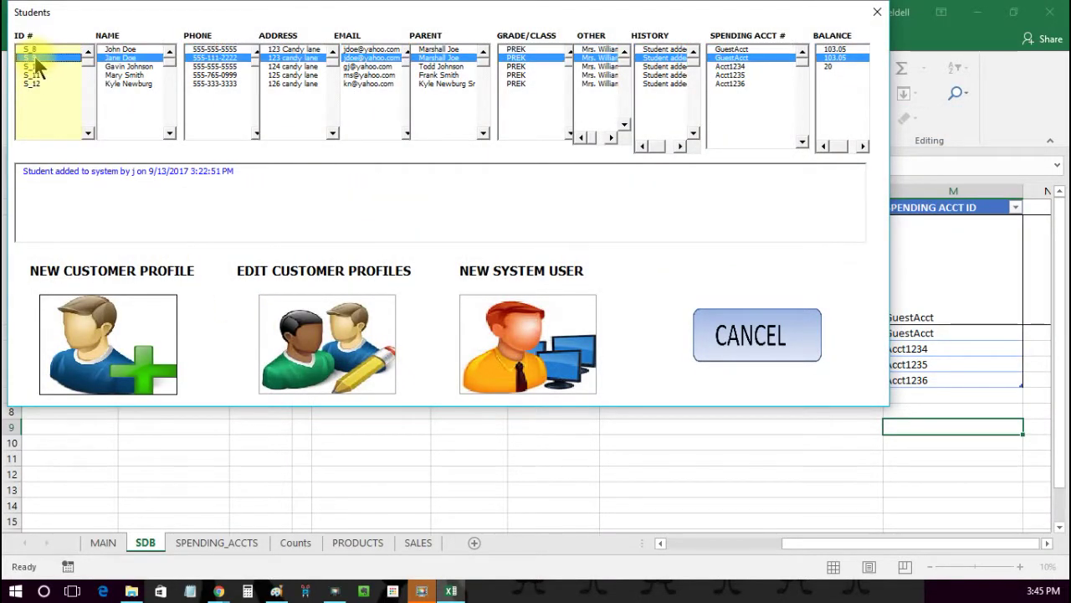
pyautogui.click(33, 66)
pyautogui.click(35, 75)
pyautogui.click(35, 84)
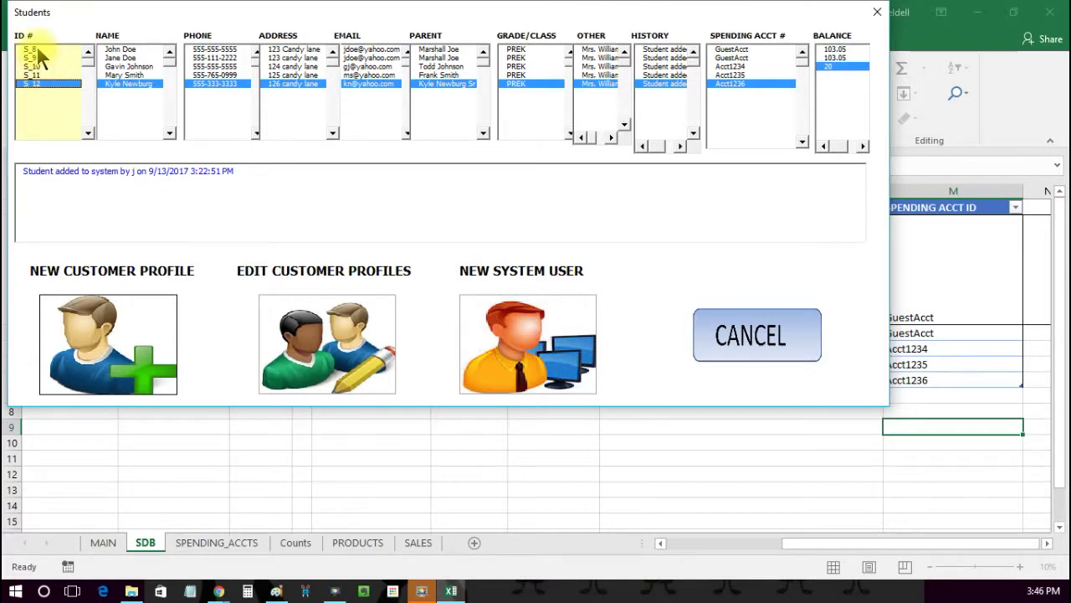
pyautogui.click(33, 49)
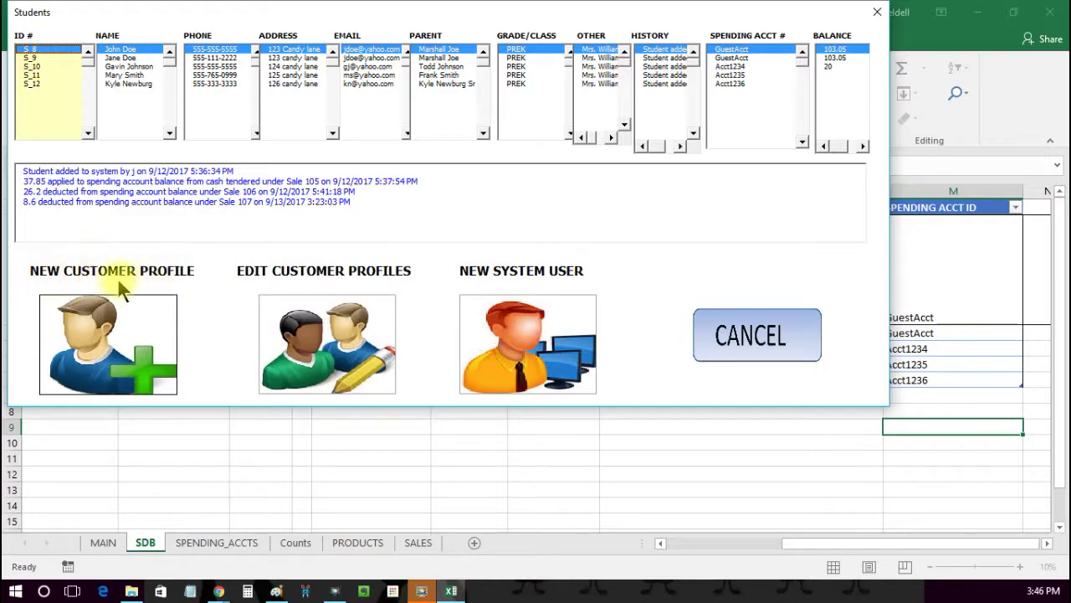
pyautogui.click(117, 350)
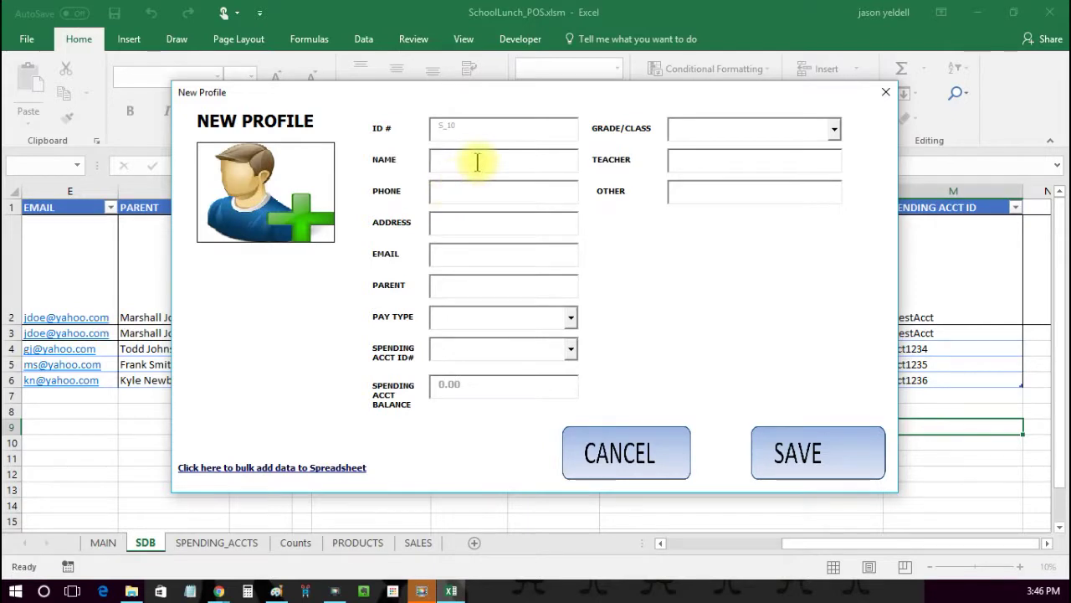
# Step: Fill in the new student's name, phone number, street address, e-mail and parent's name
pyautogui.click(474, 162)
pyautogui.write('Sole')
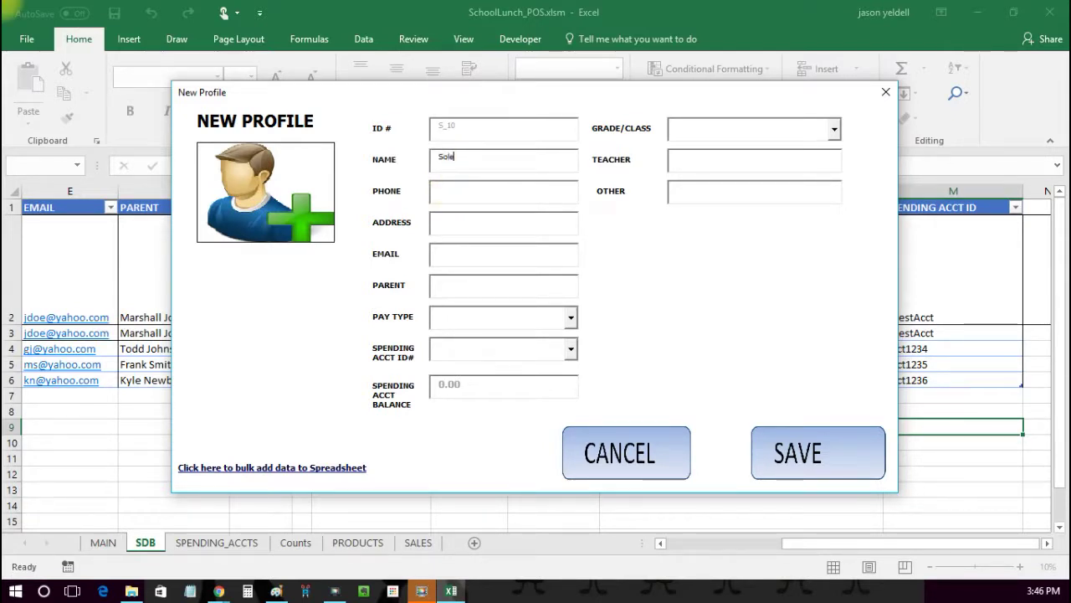
pyautogui.write('il W123-456-7890')
pyautogui.click(468, 222)
pyautogui.click(473, 254)
pyautogui.click(478, 284)
pyautogui.write('Mr. Winter')
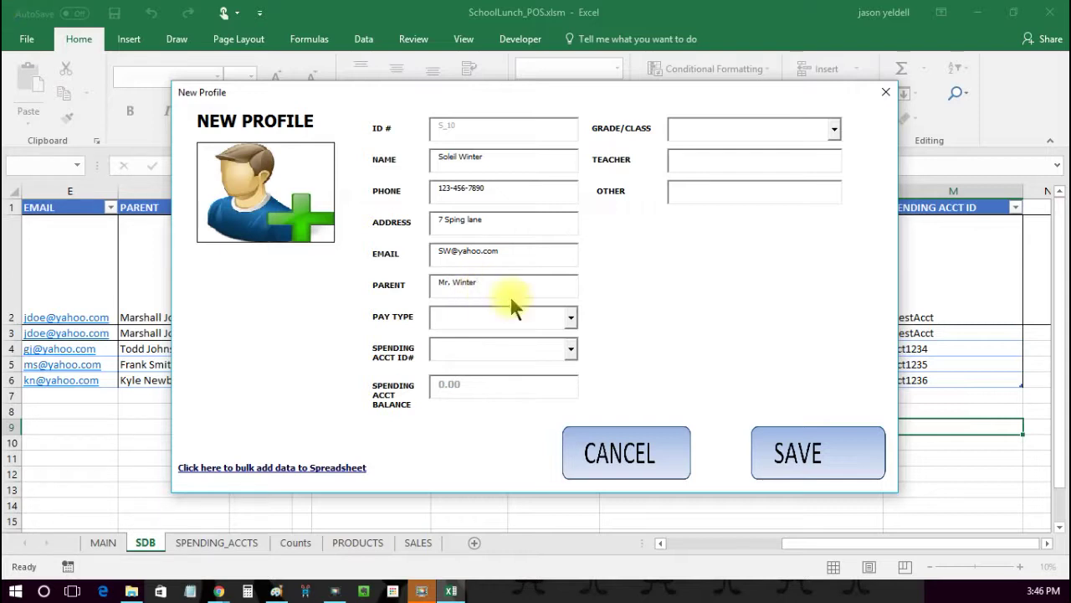
# Step: Set the pay type to STANDARD and bring up the spending account ID choices
pyautogui.click(571, 320)
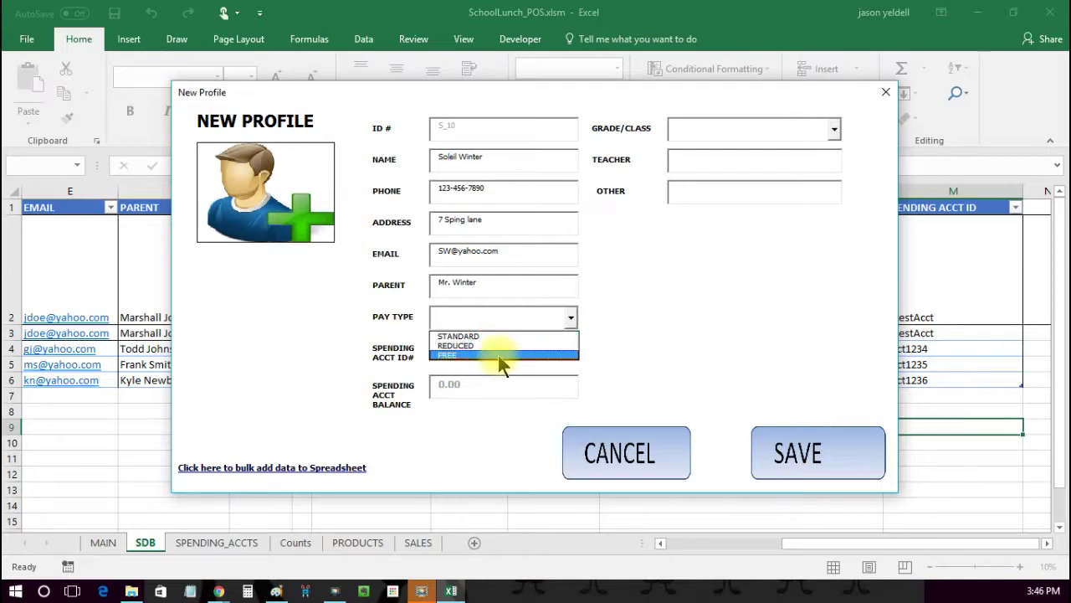
pyautogui.click(515, 336)
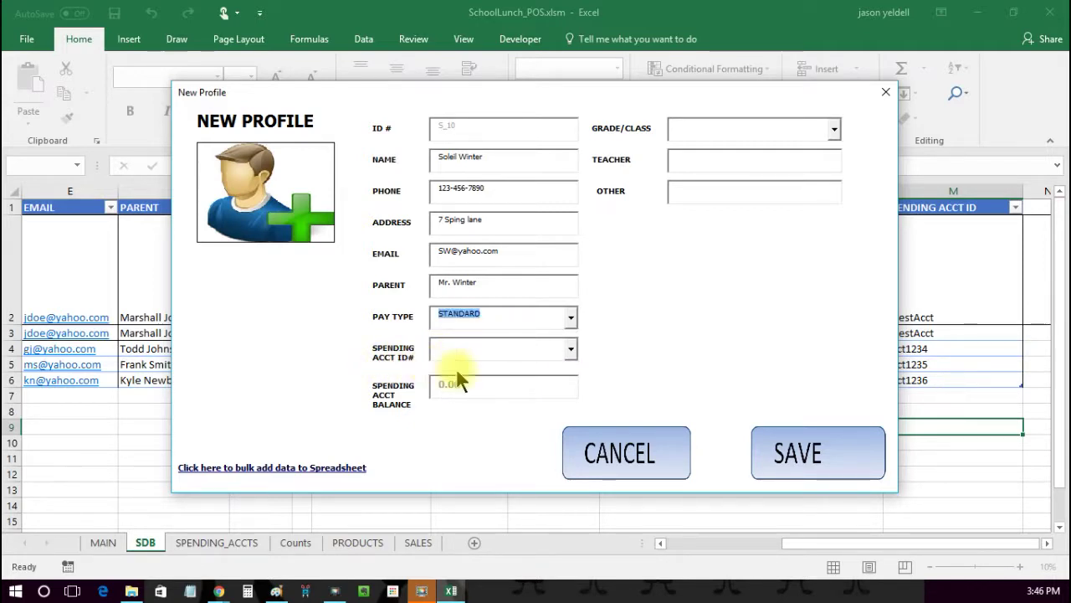
pyautogui.click(573, 353)
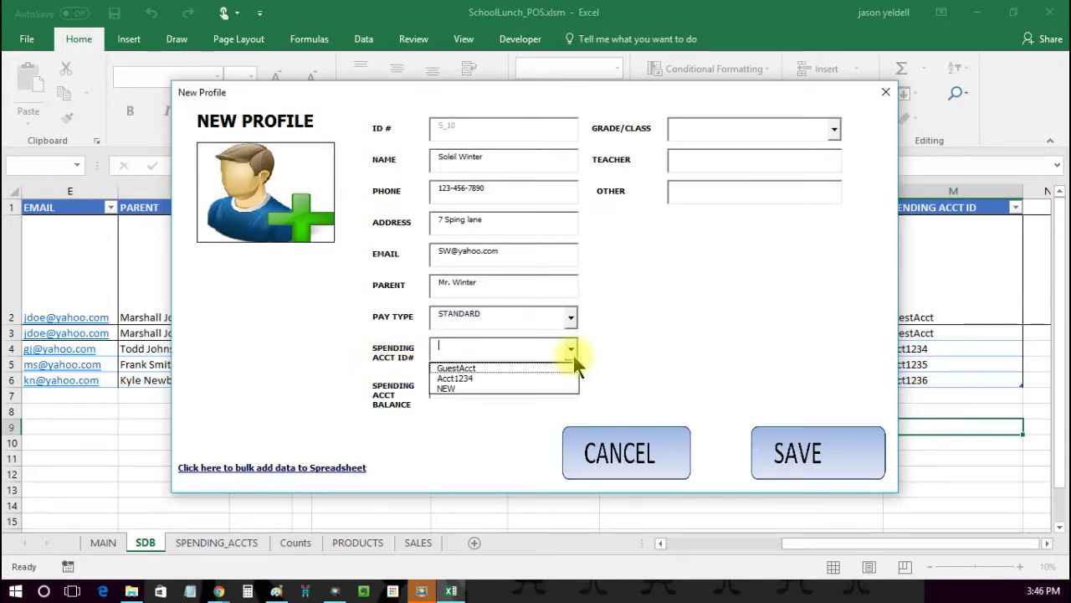
# Step: Create a NEW spending account for the student with a 10.00 starting balance
pyautogui.click(541, 387)
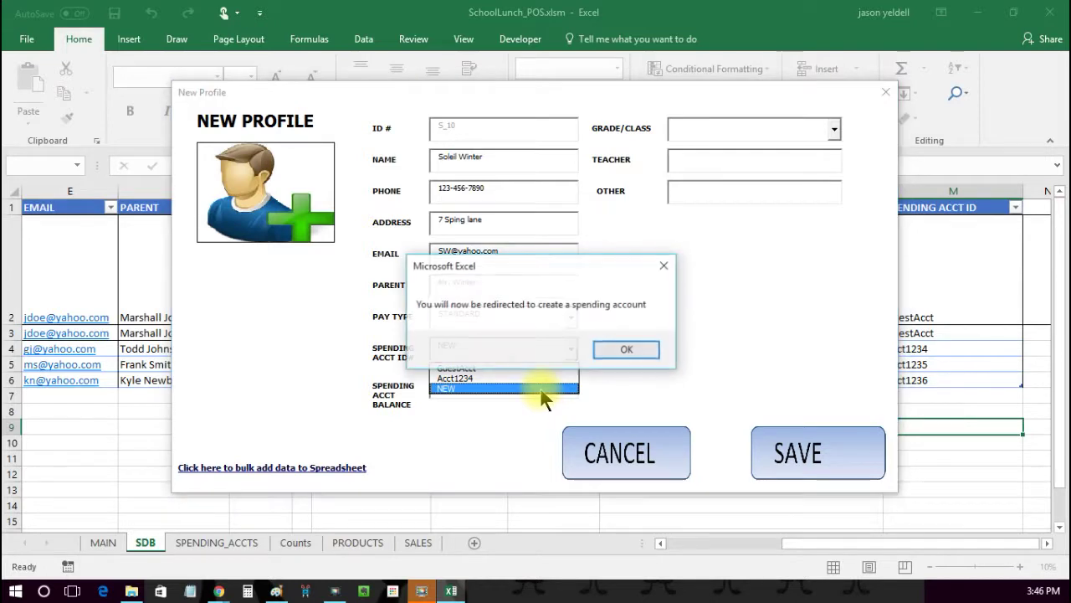
pyautogui.click(624, 350)
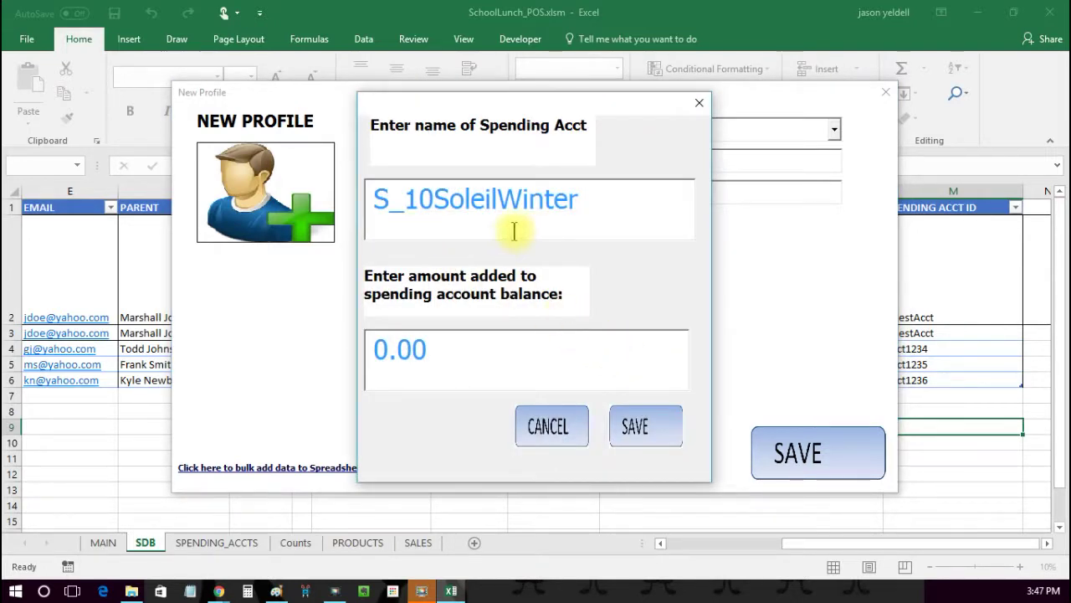
pyautogui.click(449, 344)
pyautogui.write('10.00')
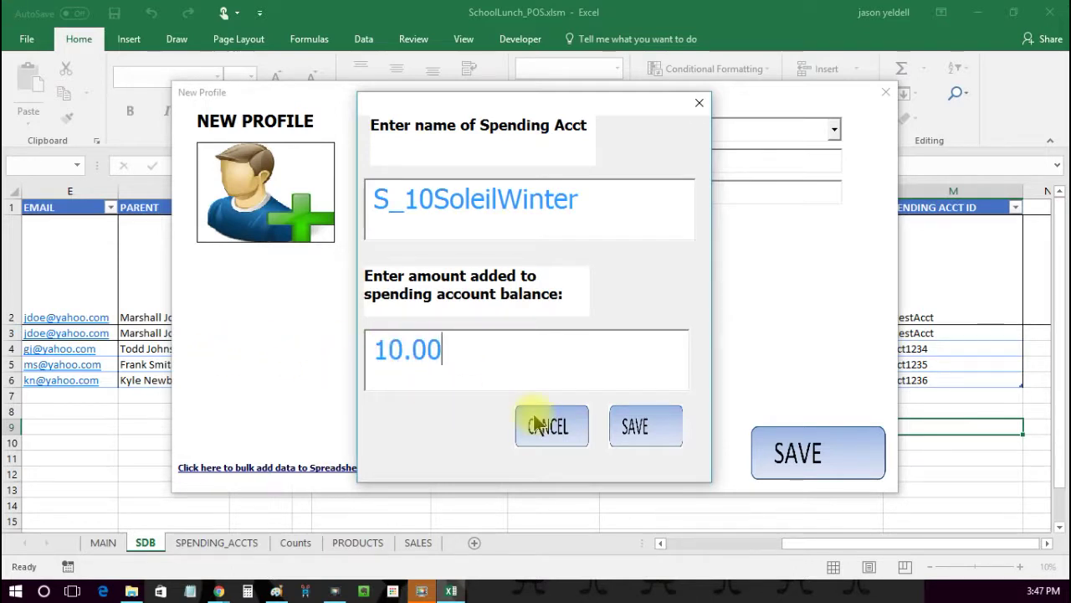
pyautogui.click(655, 439)
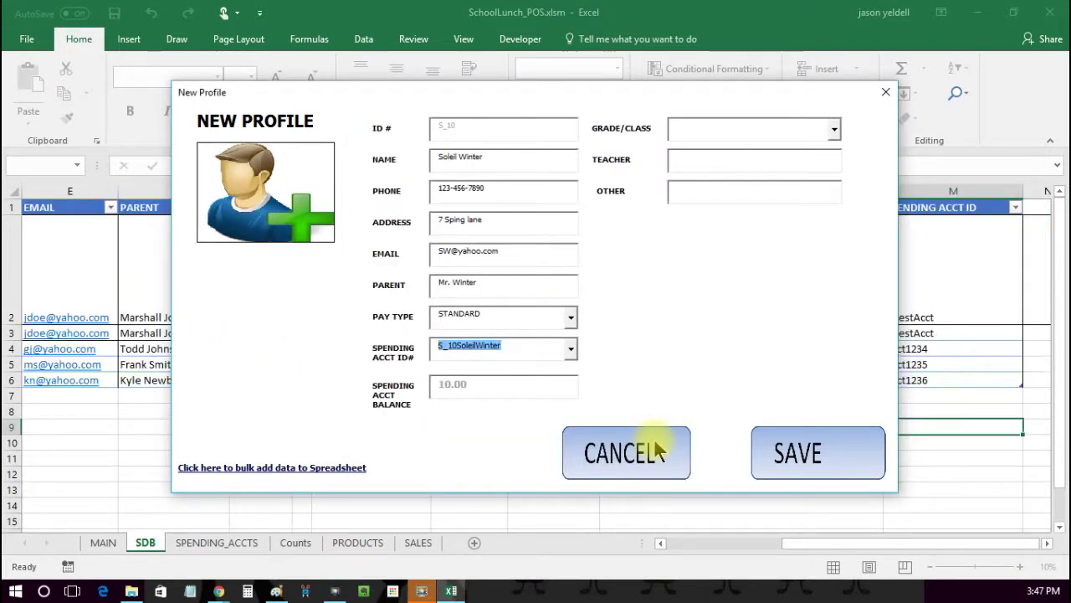
# Step: Set grade PREK, enter the teacher's name and NA, and save the profile
pyautogui.click(834, 131)
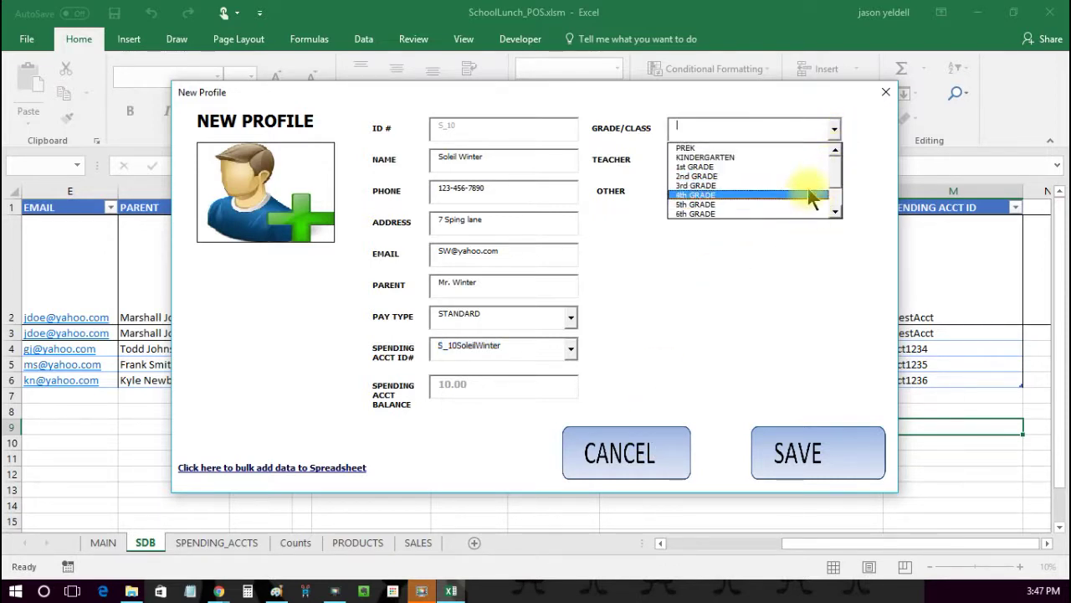
pyautogui.click(796, 148)
pyautogui.click(781, 159)
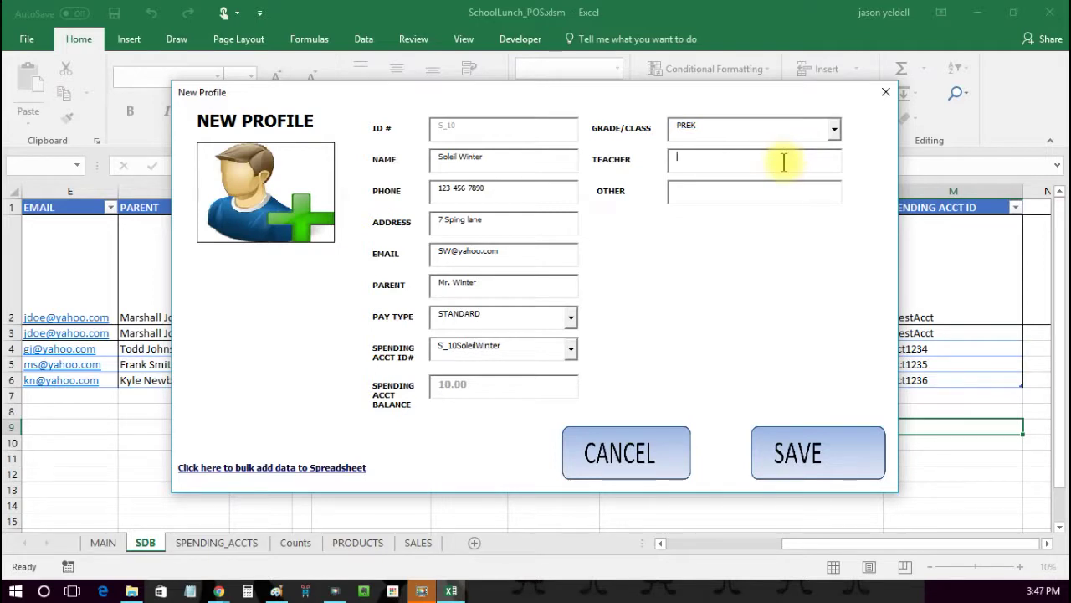
pyautogui.write('Mrs. Wi')
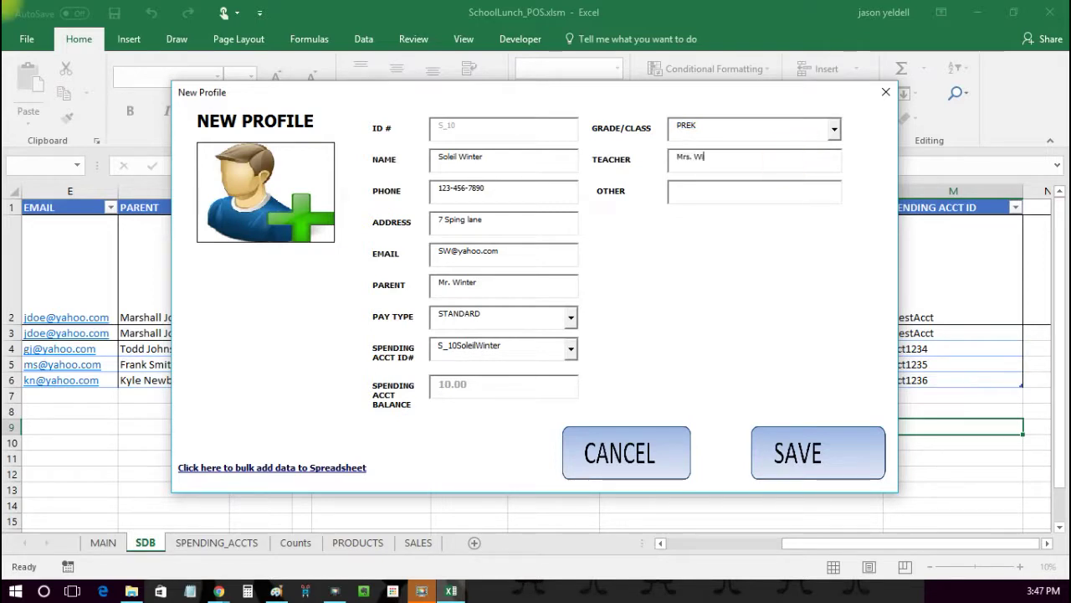
pyautogui.write('lliams')
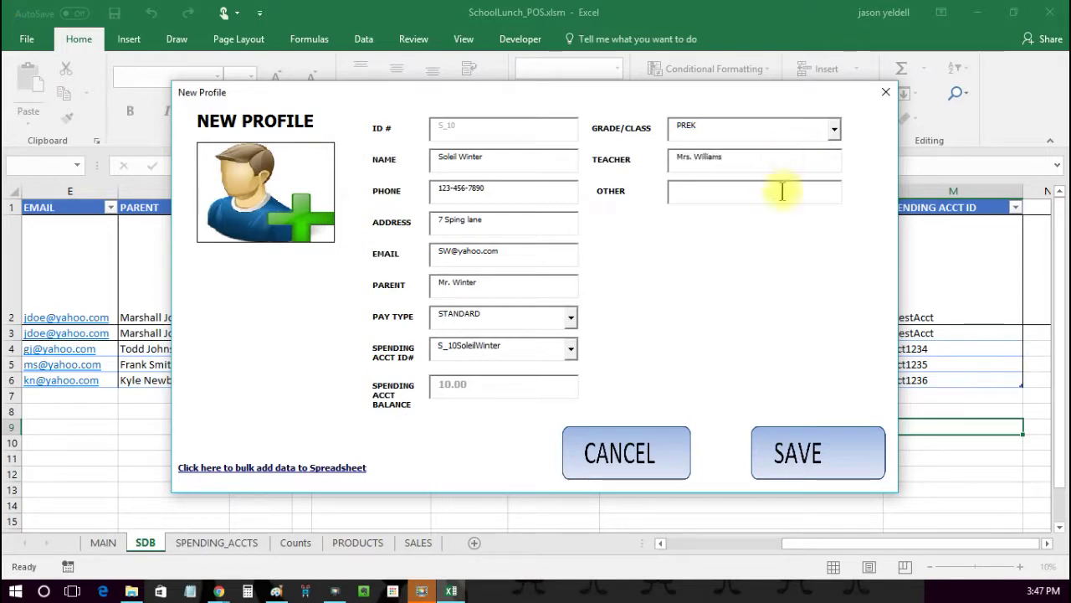
pyautogui.write('NA')
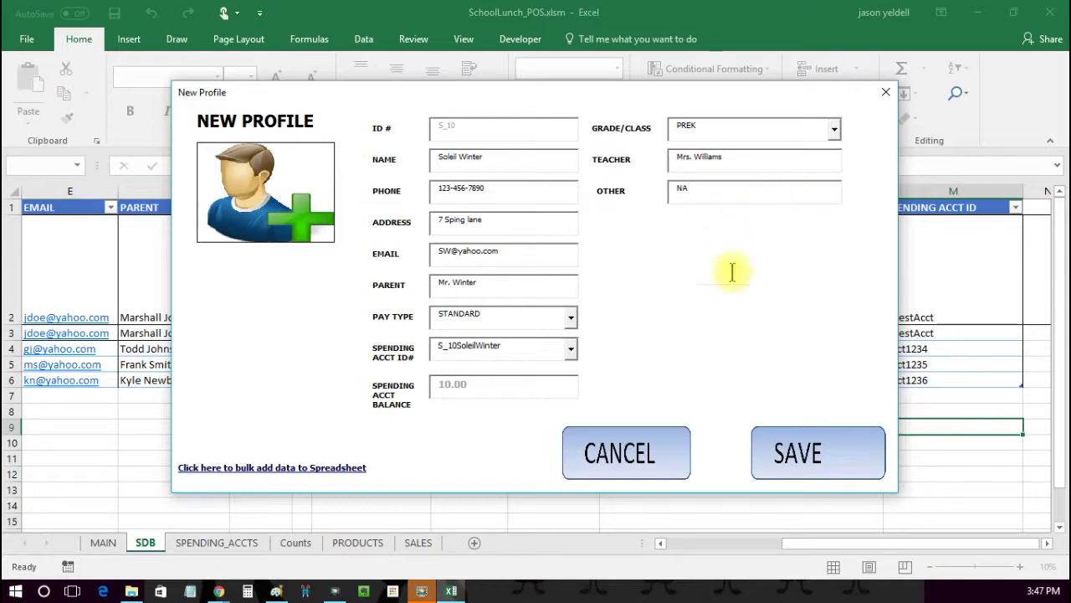
pyautogui.click(787, 470)
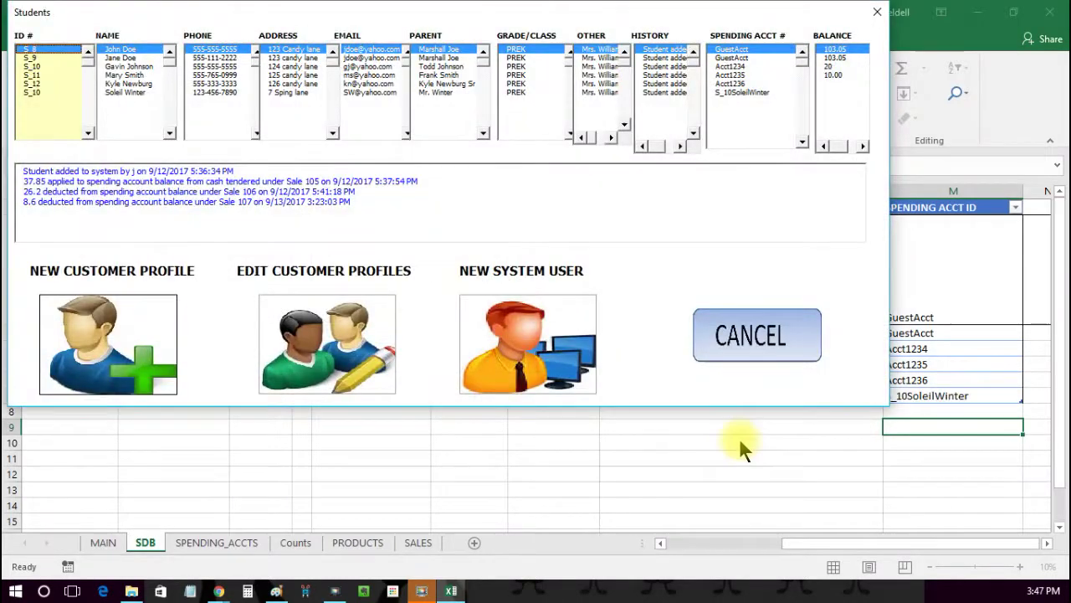
# Step: Select the new student in the ID # list to show the 'added to system' history entry
pyautogui.click(58, 93)
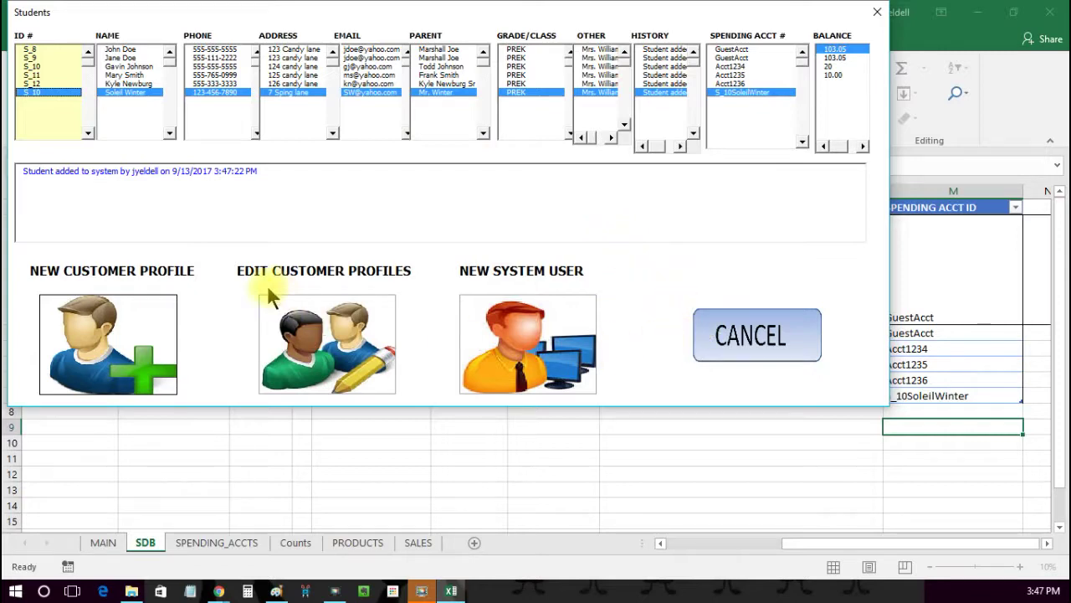
# Step: Deposit 5.00 into the new student's spending account, bringing the balance to 15
pyautogui.click(341, 332)
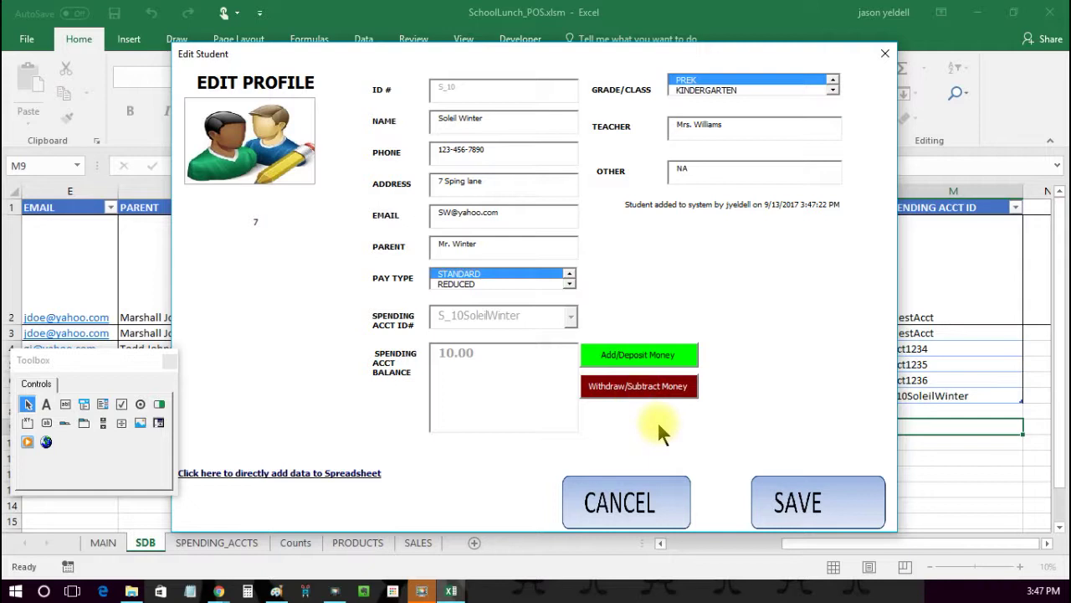
pyautogui.click(638, 355)
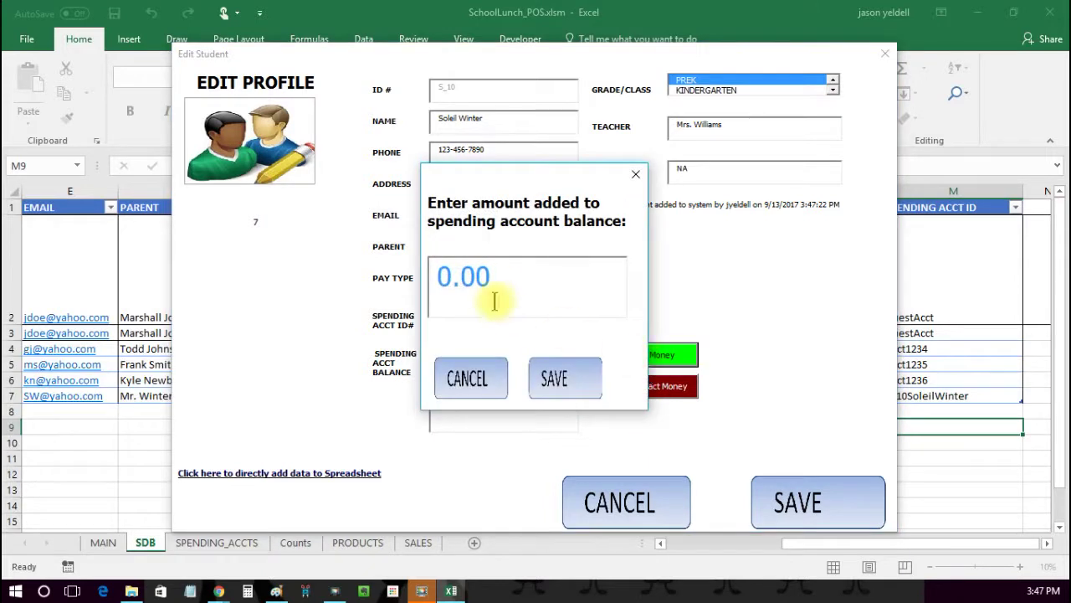
pyautogui.moveTo(500, 281); pyautogui.dragTo(306, 283)
pyautogui.write('5.00')
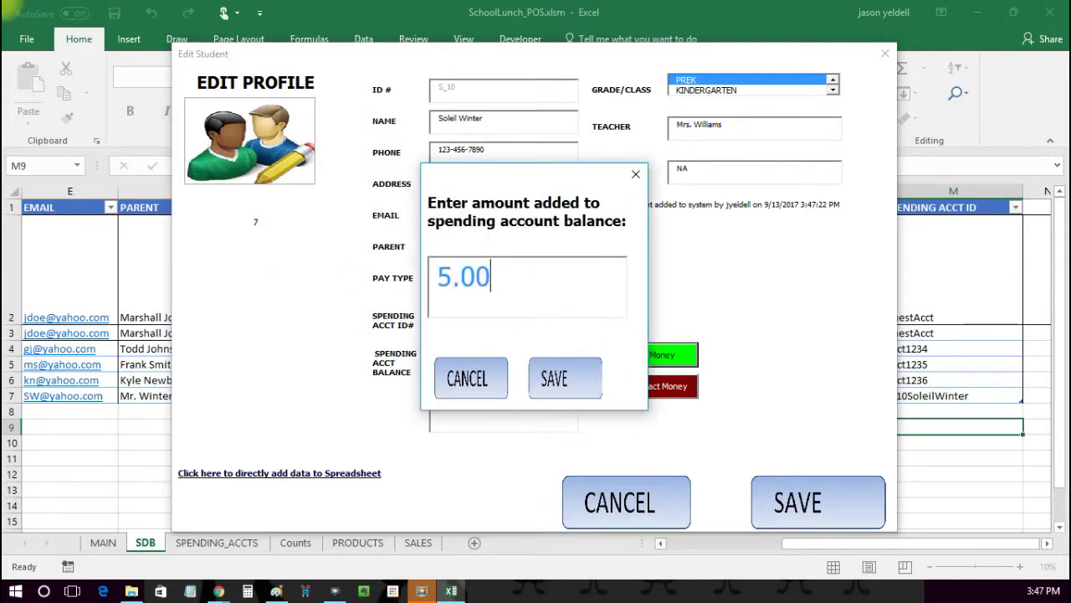
pyautogui.click(584, 389)
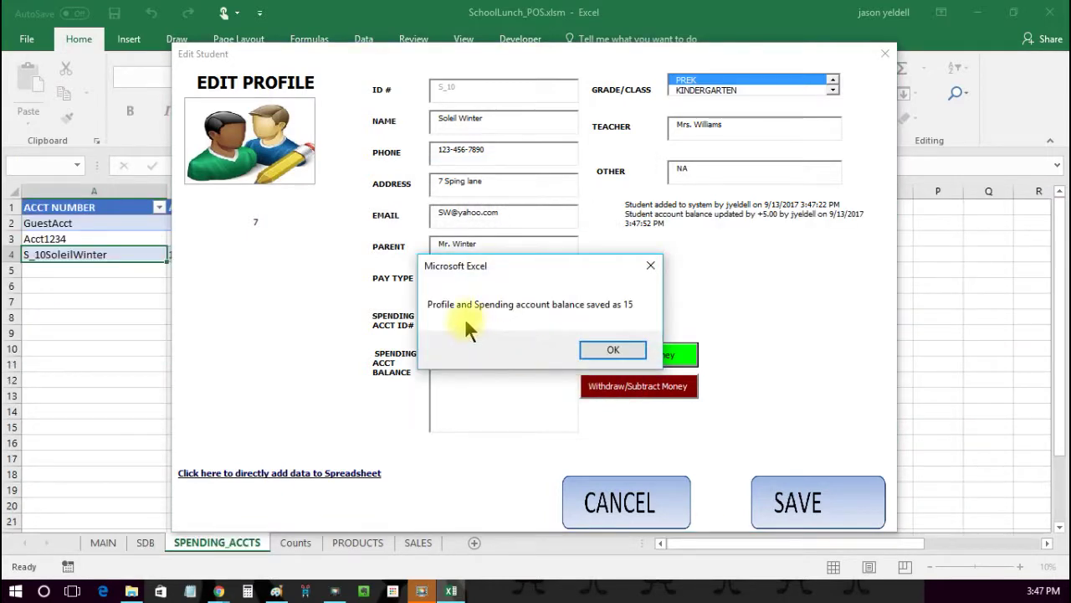
pyautogui.click(614, 350)
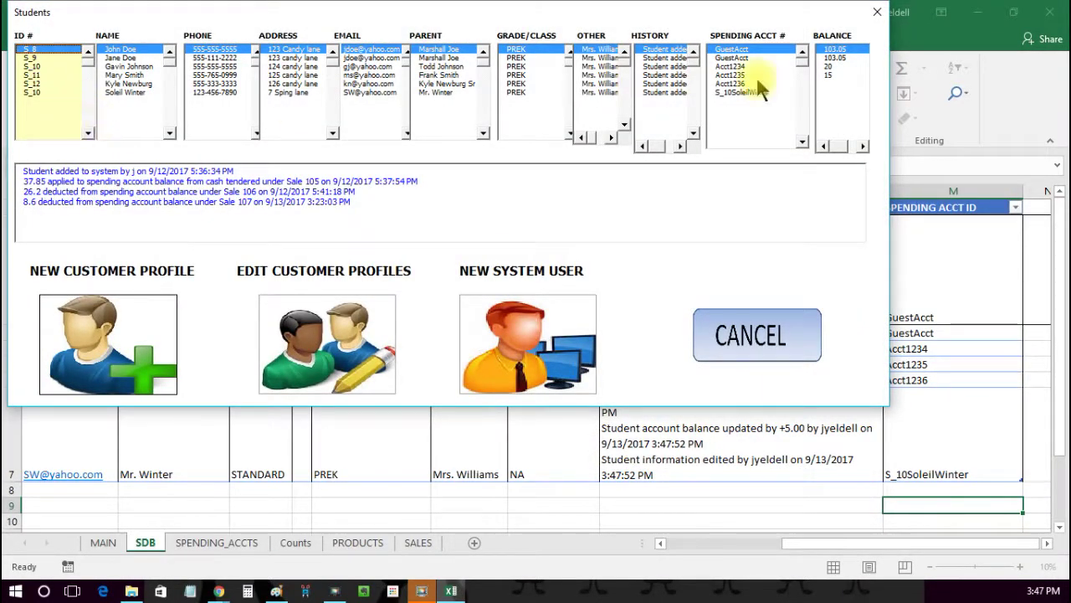
pyautogui.click(693, 331)
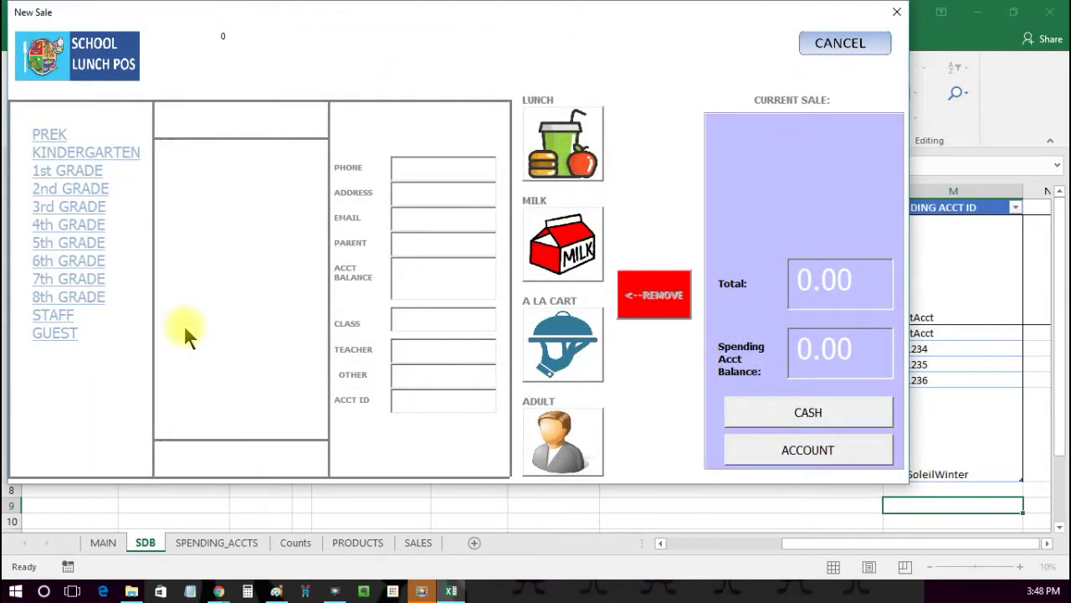
# Step: Pick grade PREK and load the new student S_10 into the sale
pyautogui.click(46, 137)
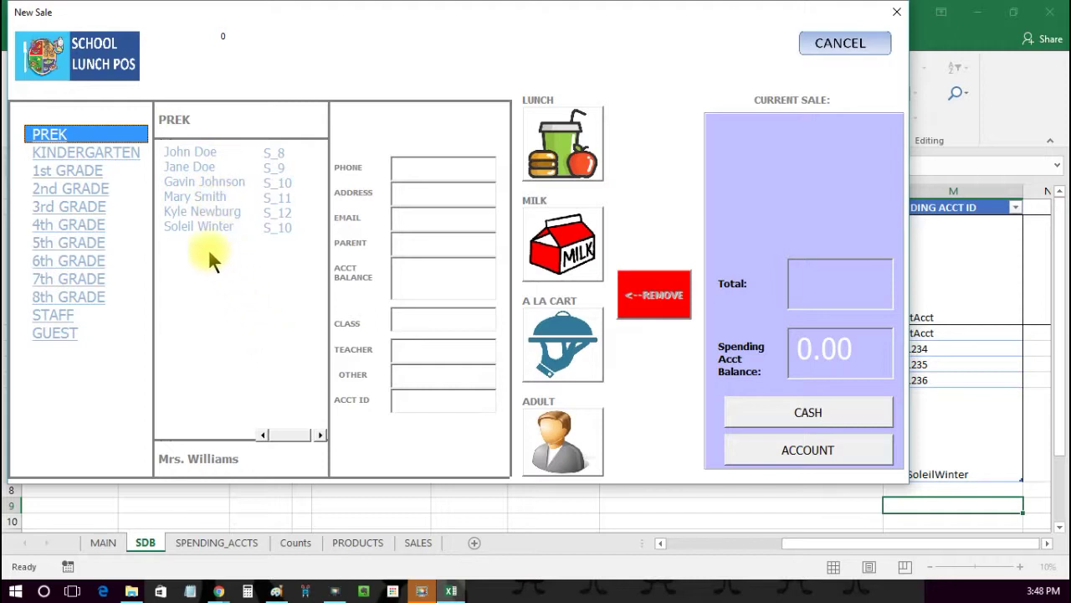
pyautogui.click(187, 227)
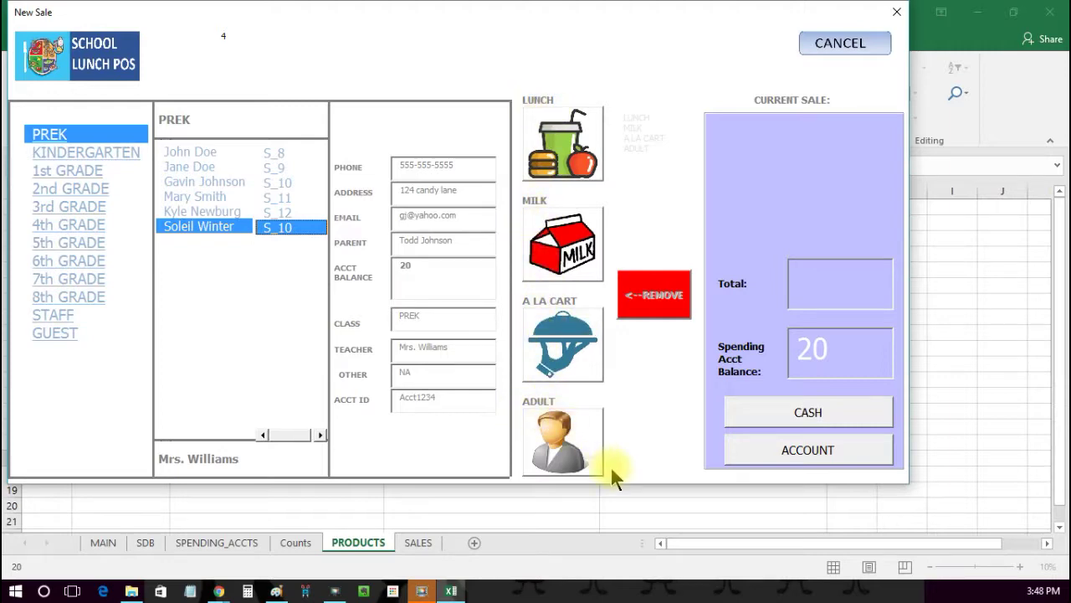
# Step: Ring up a lunch, an à la carte item and a milk, charging 4.60 to the account
pyautogui.click(569, 146)
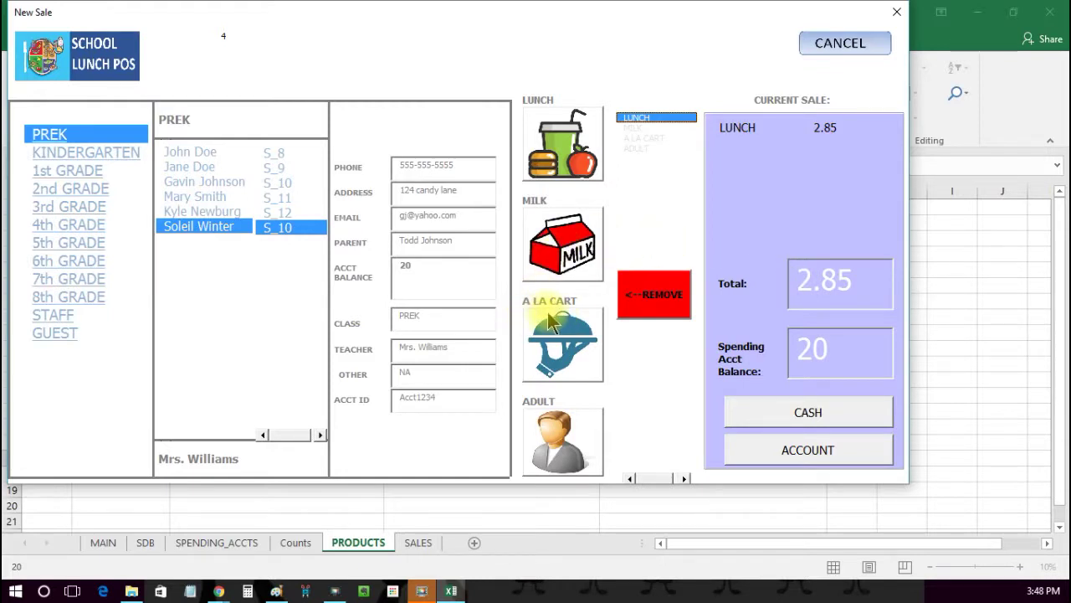
pyautogui.click(550, 339)
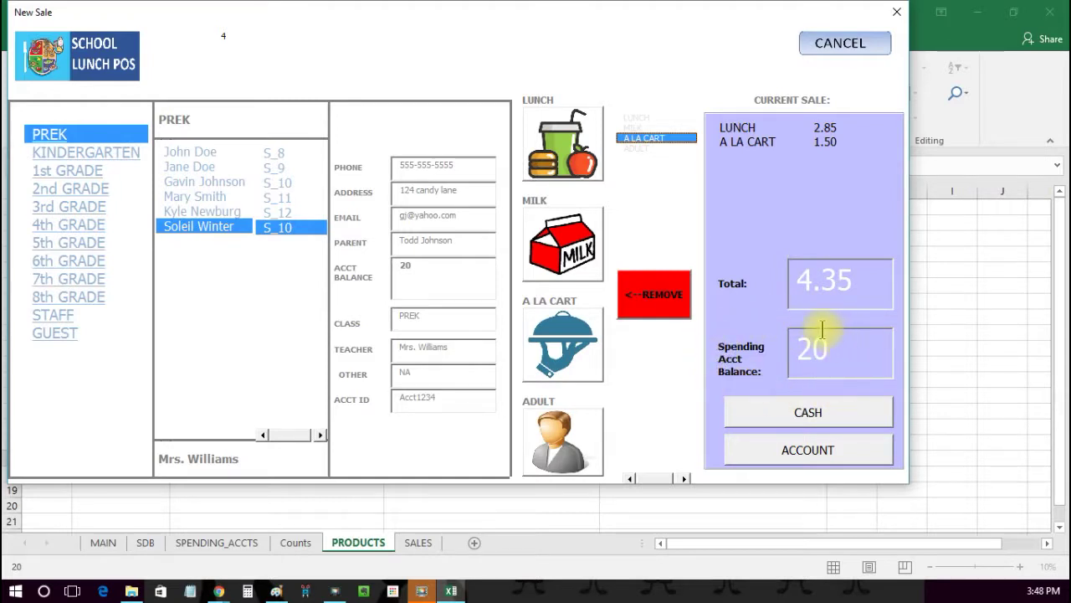
pyautogui.click(574, 253)
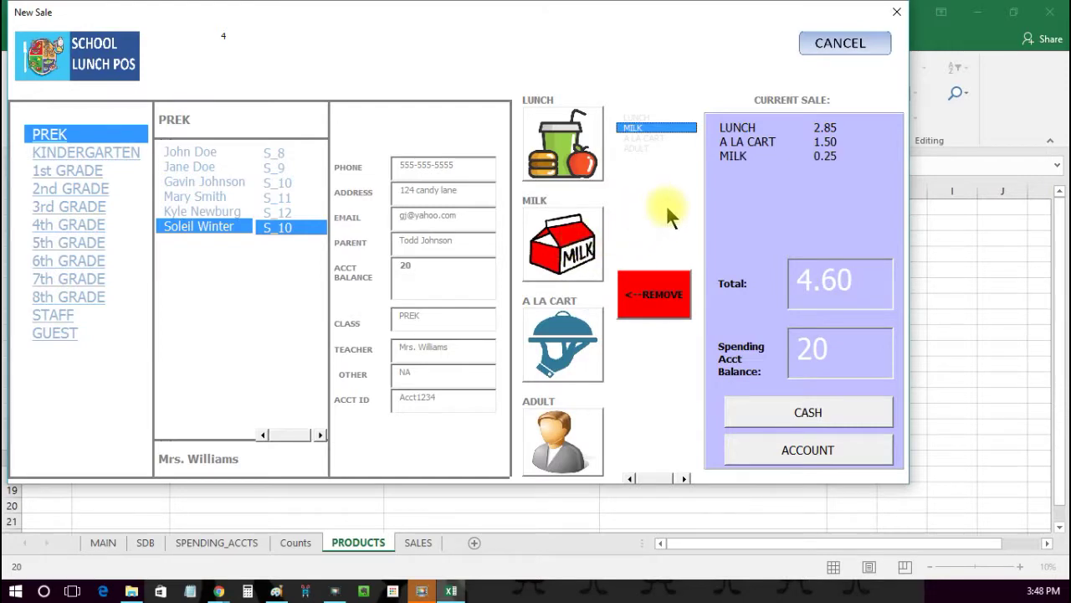
pyautogui.click(832, 462)
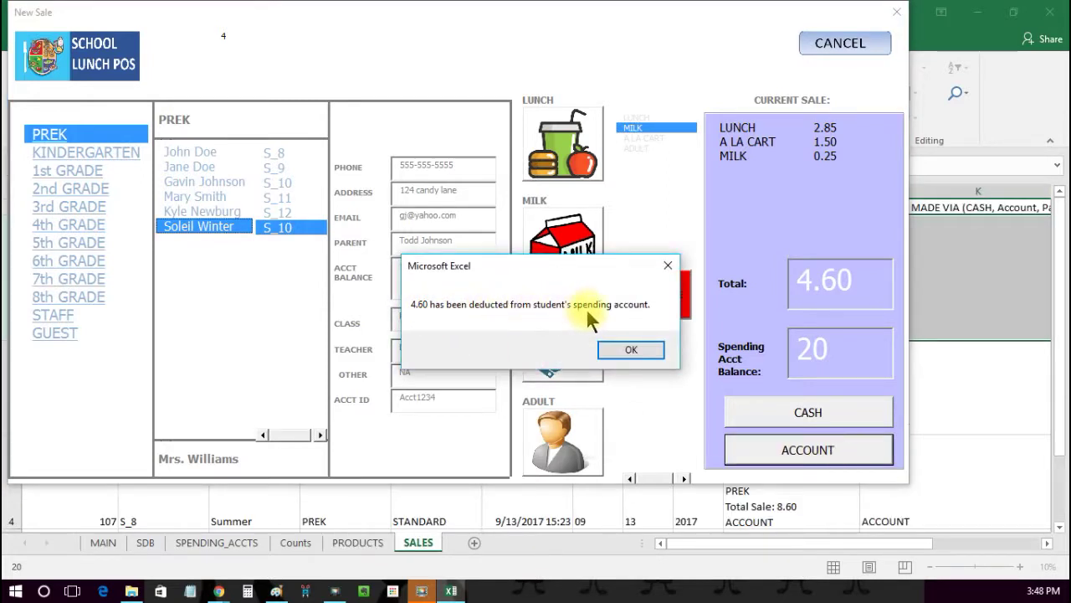
pyautogui.moveTo(574, 262); pyautogui.dragTo(756, 192)
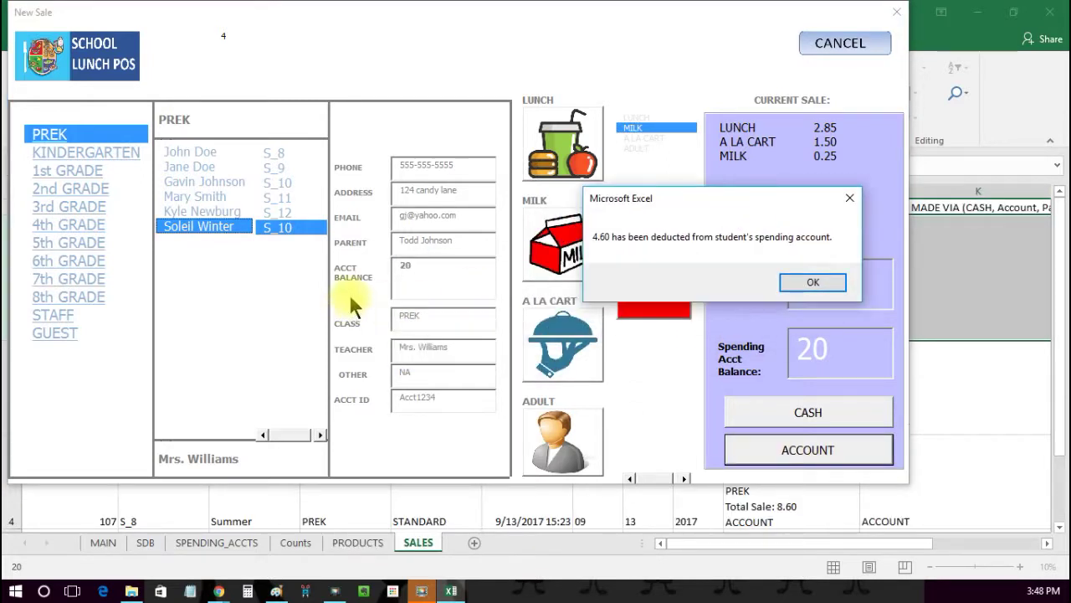
pyautogui.click(807, 283)
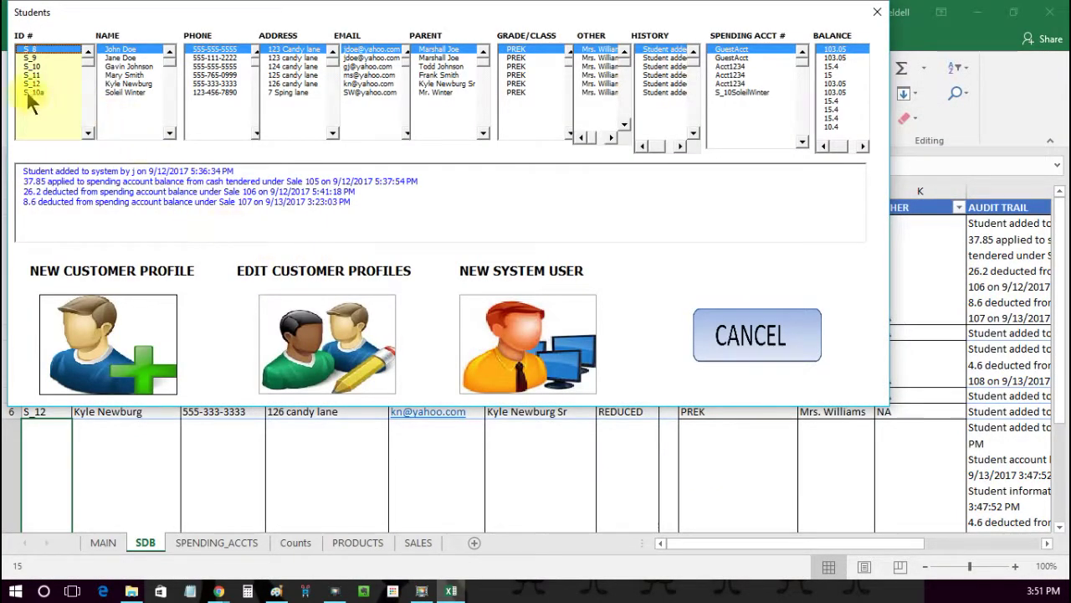
# Step: Check the newest student's record and profile, showing the 10.40 balance
pyautogui.click(30, 92)
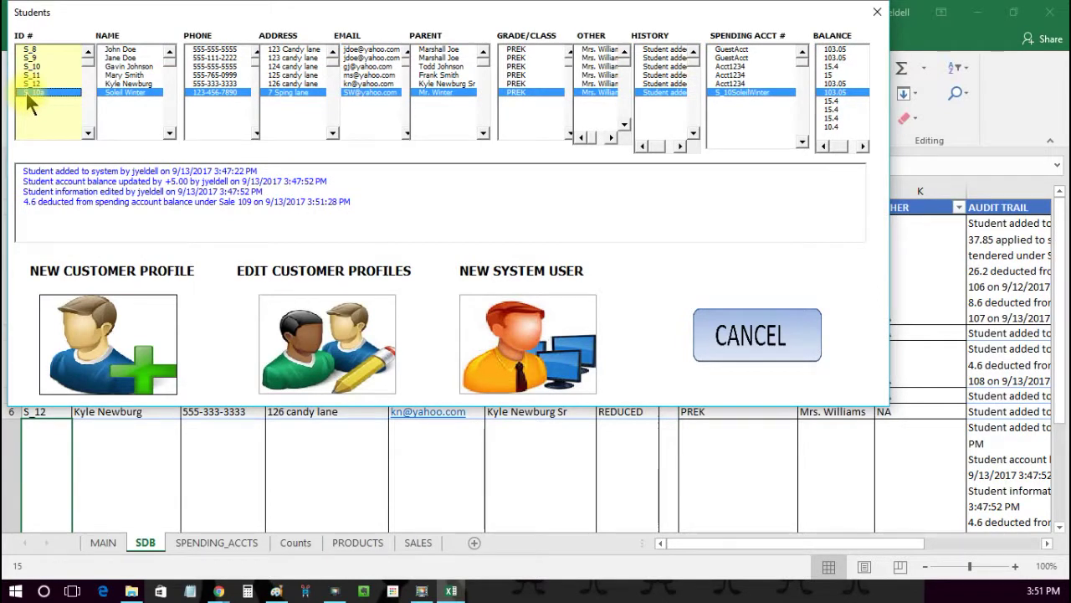
pyautogui.click(308, 333)
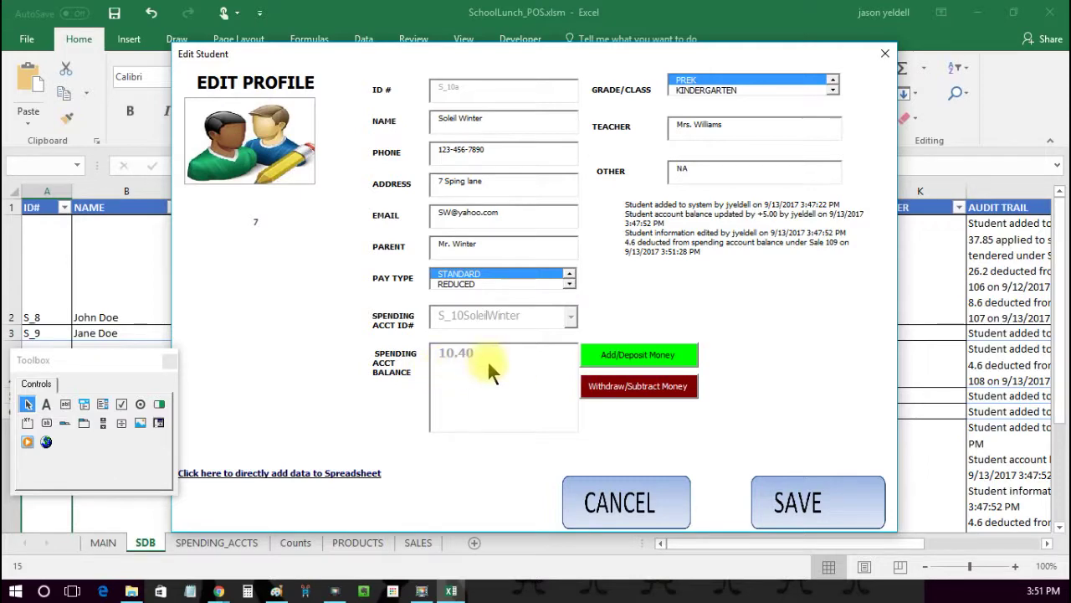
pyautogui.click(638, 502)
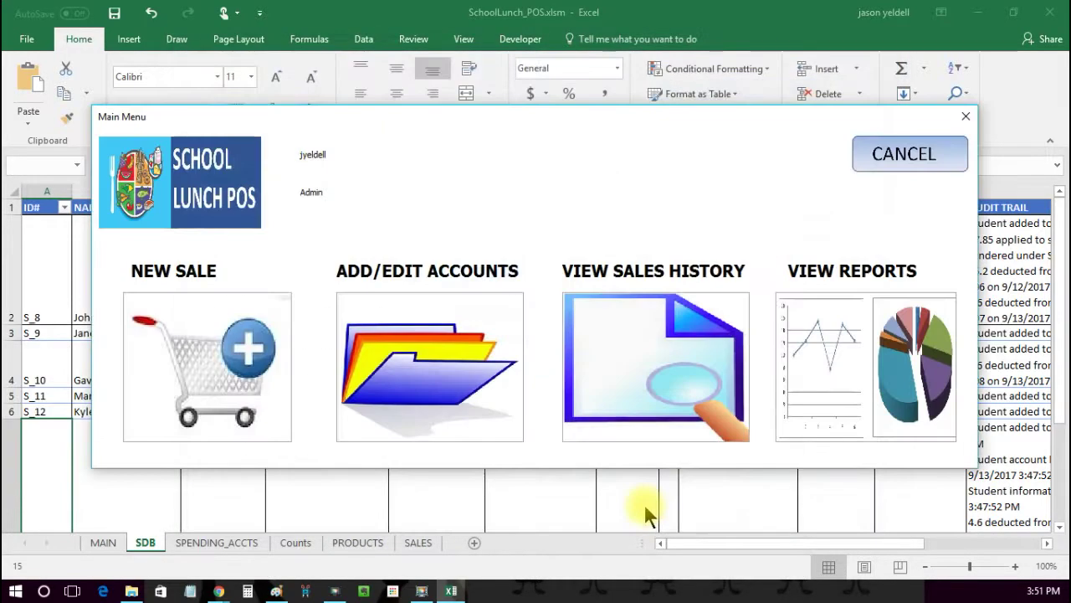
# Step: Review receipt 109 in the sales history, showing the 4.60 account sale
pyautogui.click(619, 352)
pyautogui.click(203, 201)
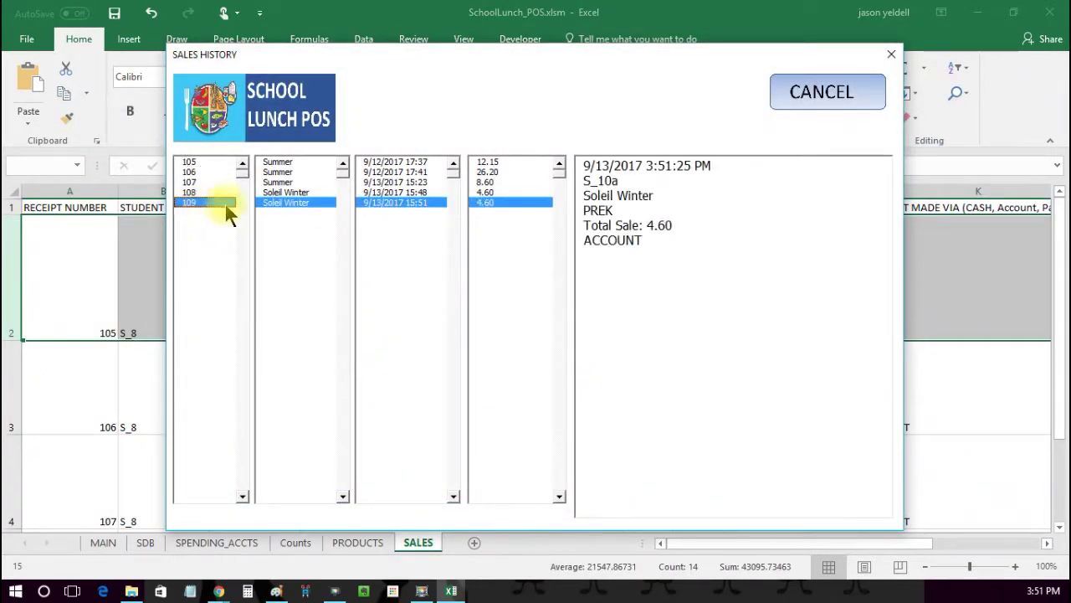
pyautogui.click(815, 99)
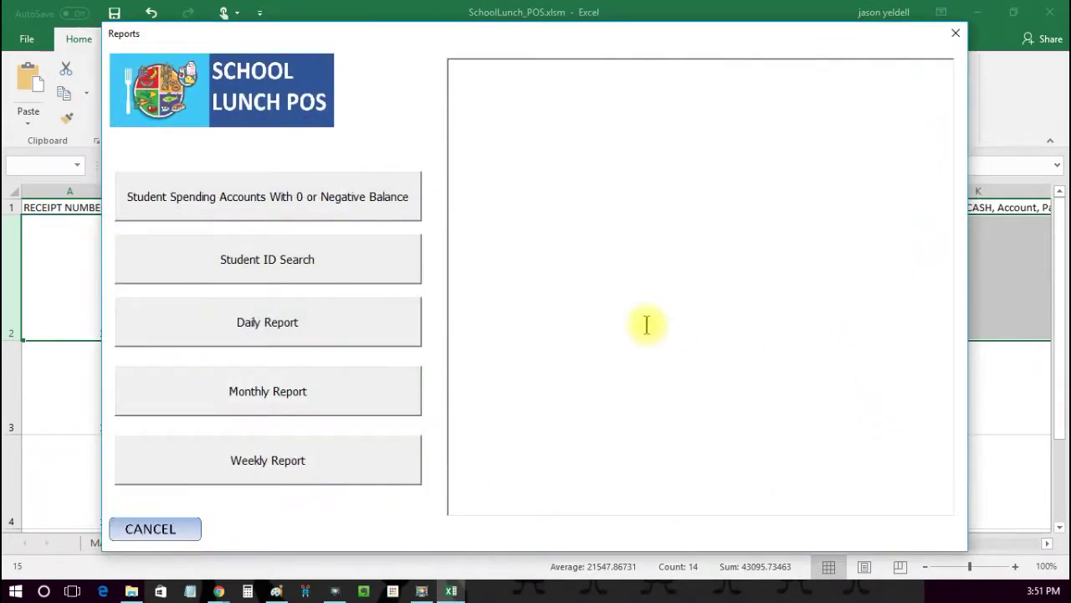
pyautogui.click(273, 205)
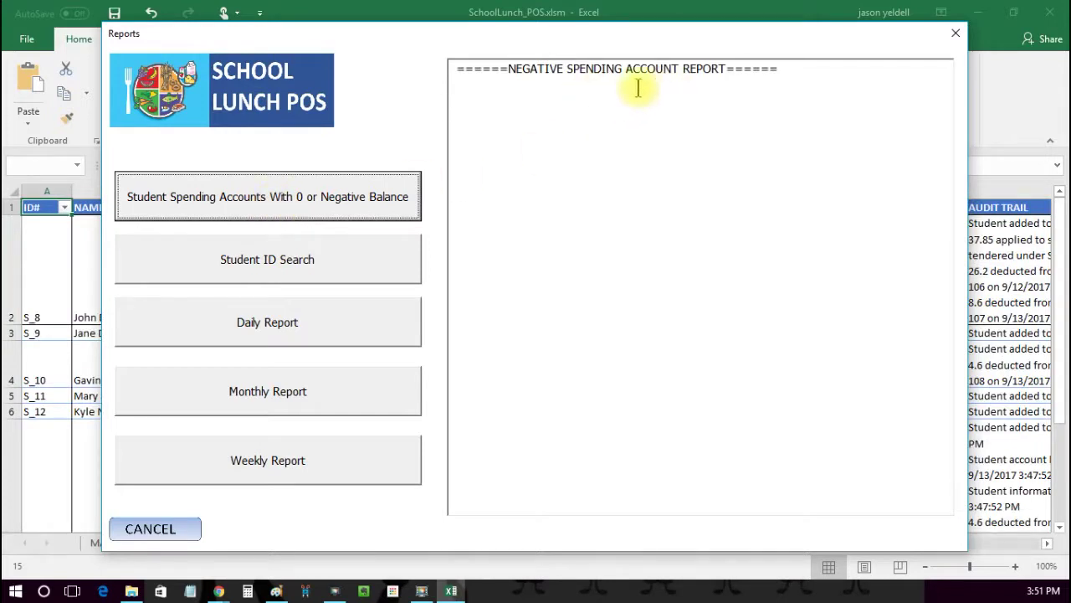
pyautogui.click(272, 266)
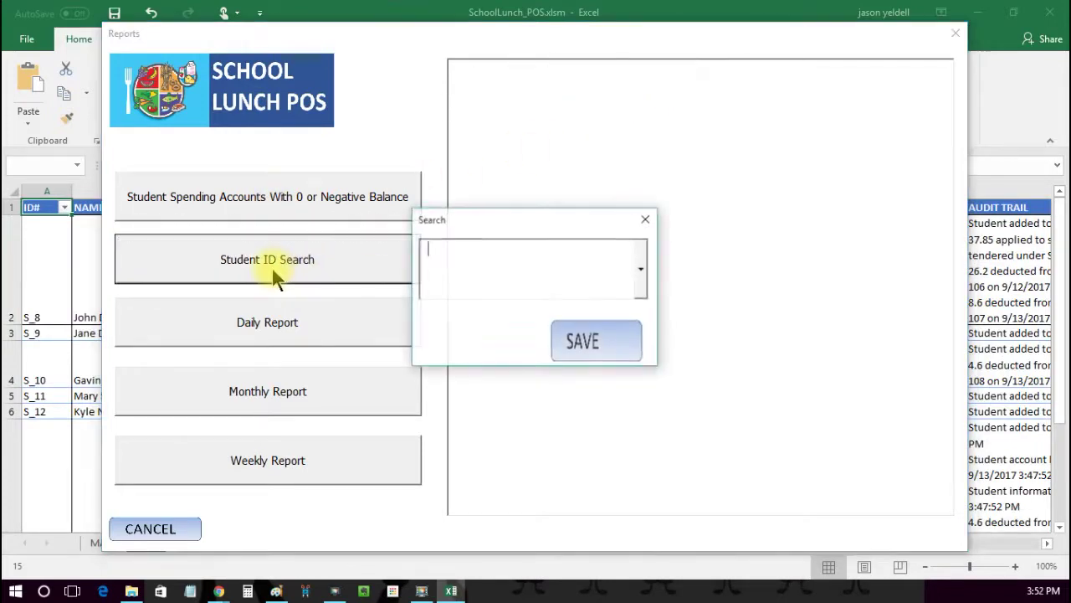
pyautogui.click(641, 268)
pyautogui.click(596, 384)
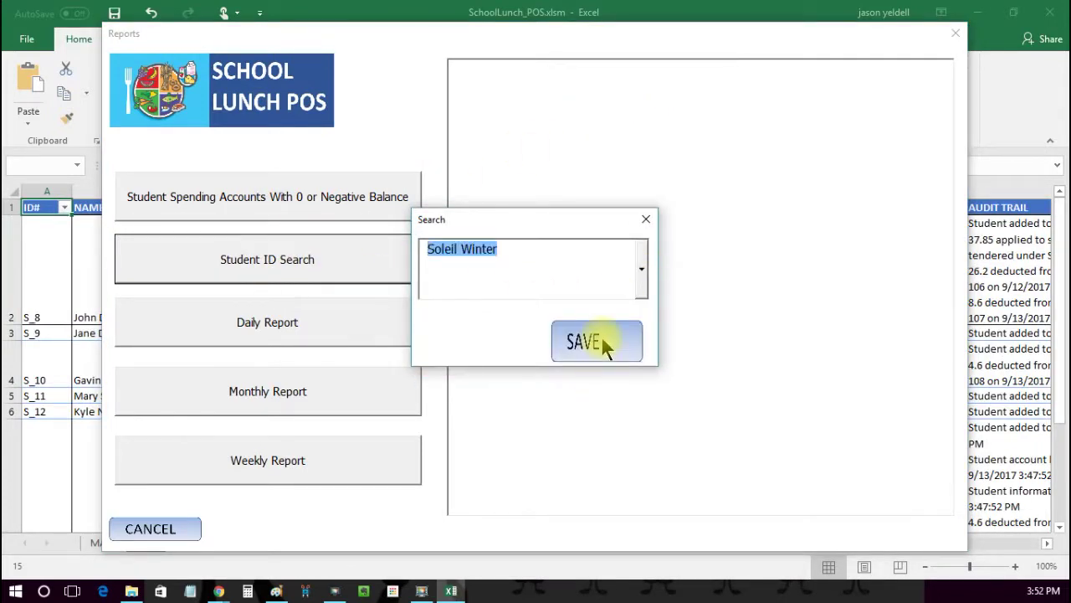
pyautogui.click(602, 340)
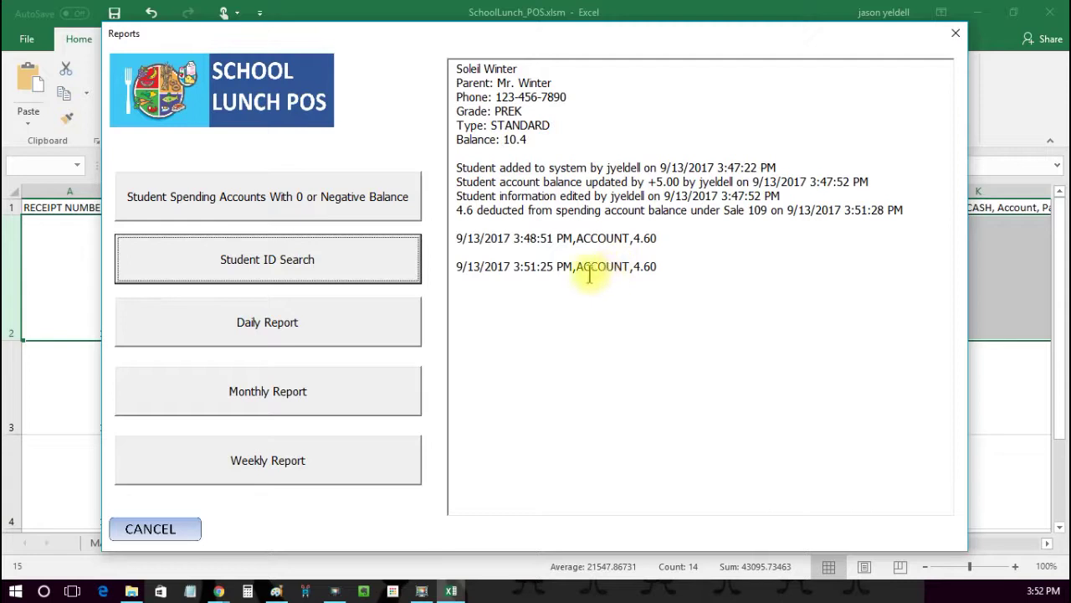
pyautogui.click(262, 326)
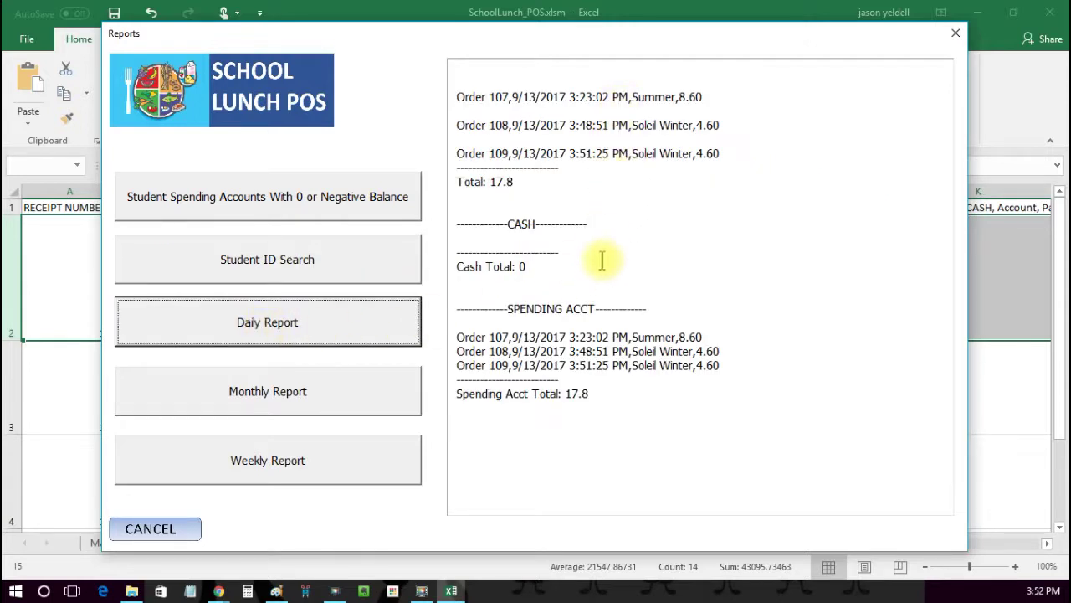
pyautogui.click(274, 390)
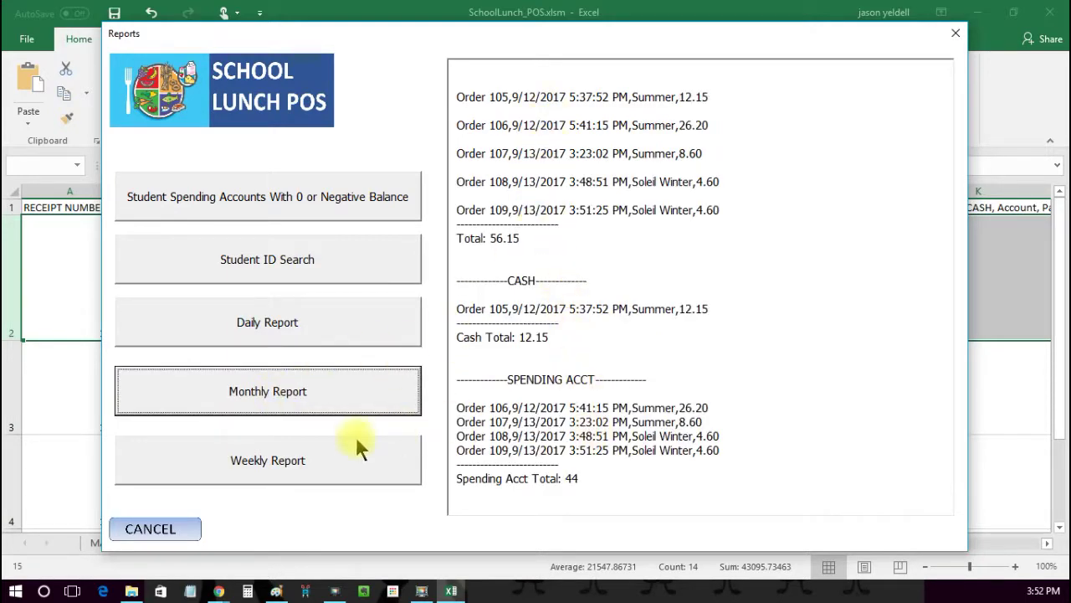
pyautogui.click(293, 473)
pyautogui.click(172, 528)
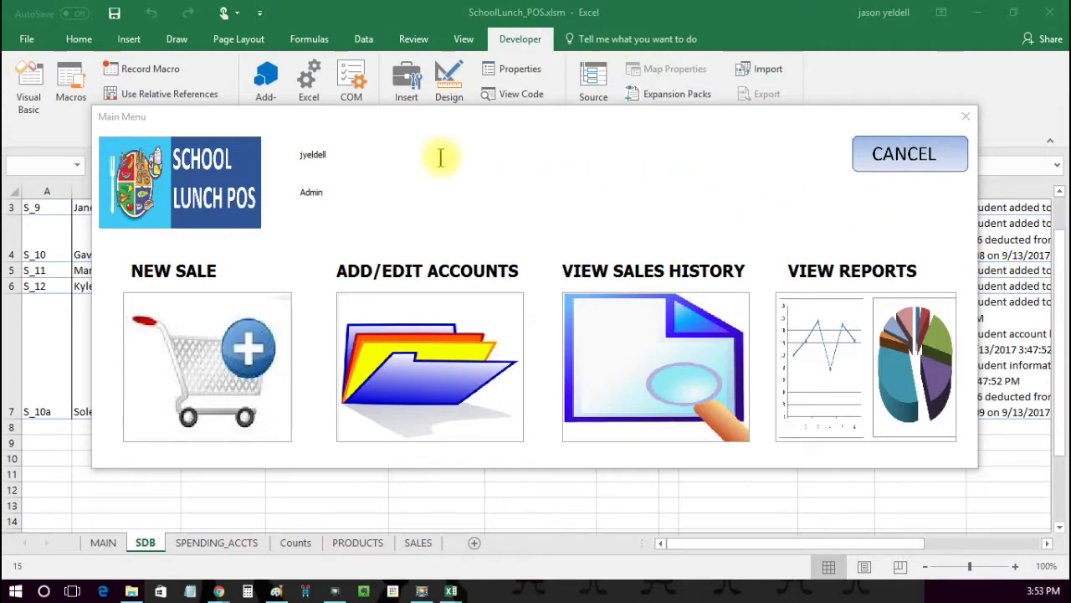
pyautogui.click(369, 377)
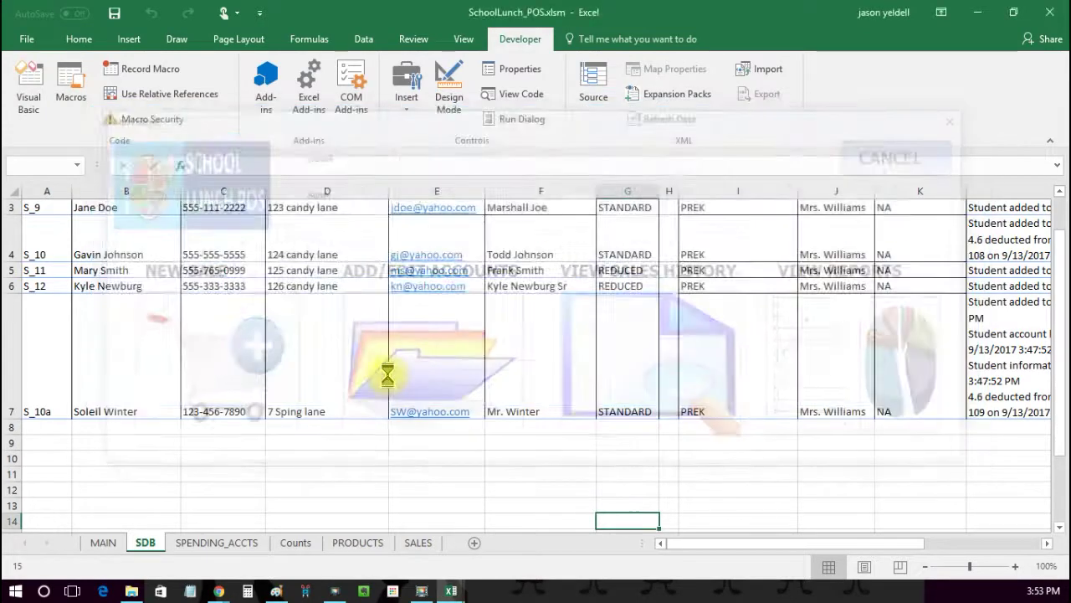
pyautogui.click(42, 75)
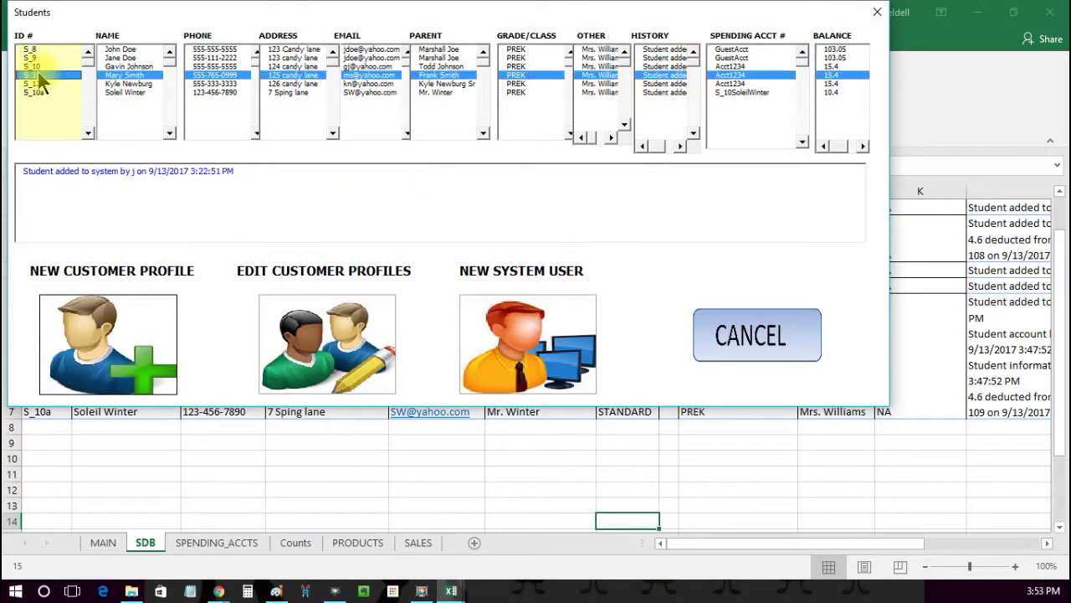
pyautogui.click(37, 68)
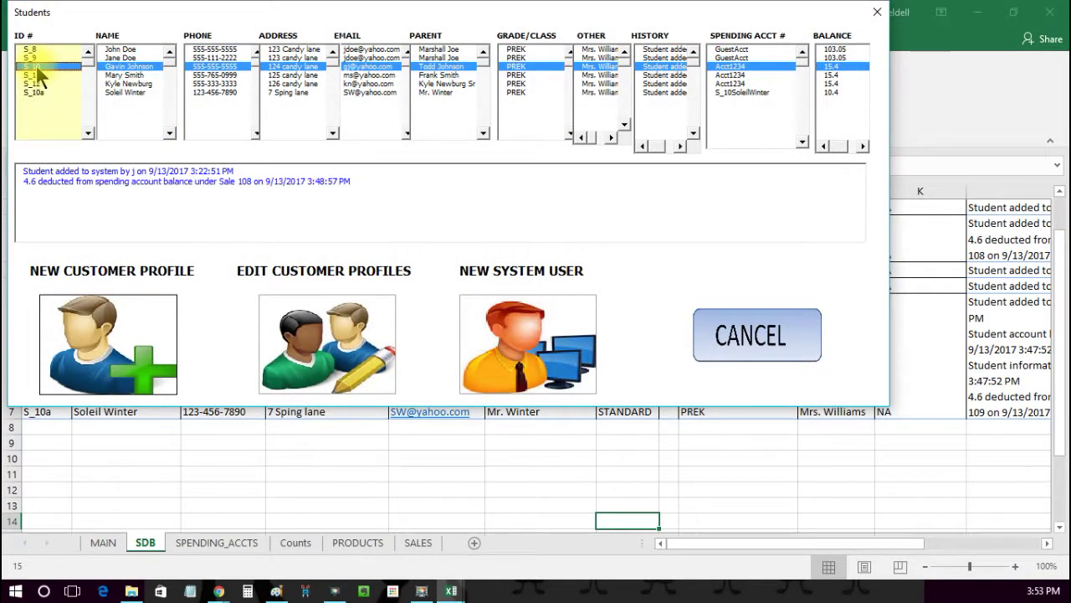
pyautogui.click(38, 76)
pyautogui.click(38, 84)
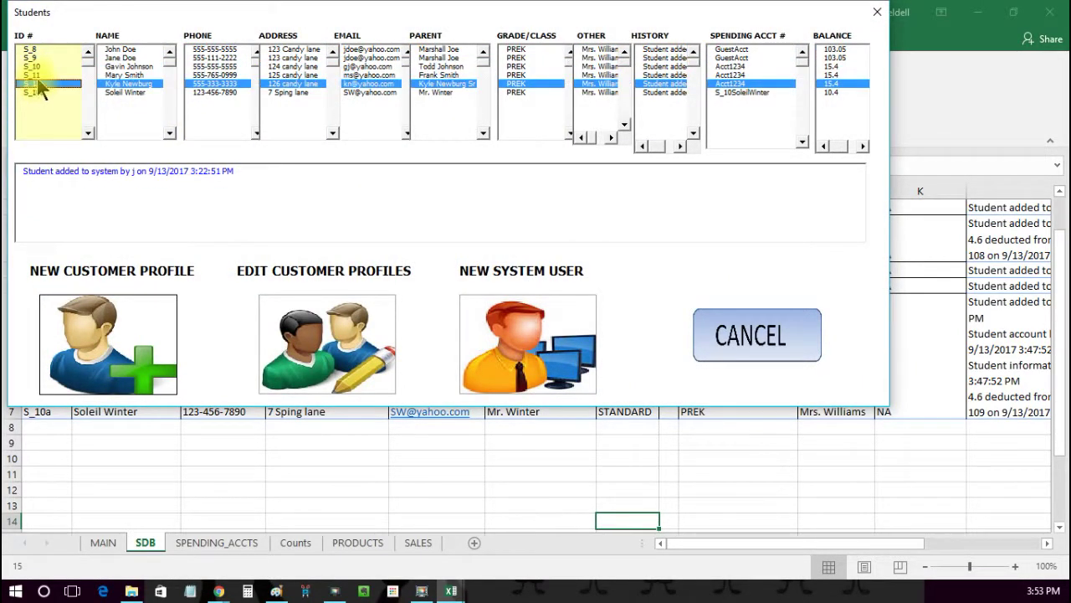
pyautogui.click(43, 76)
pyautogui.click(729, 66)
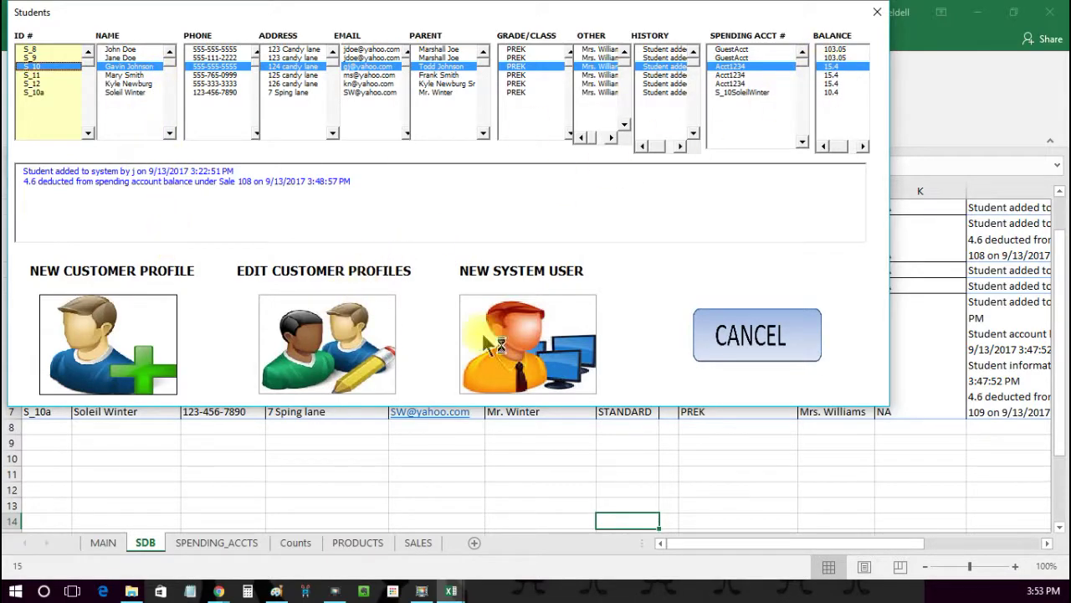
pyautogui.click(748, 339)
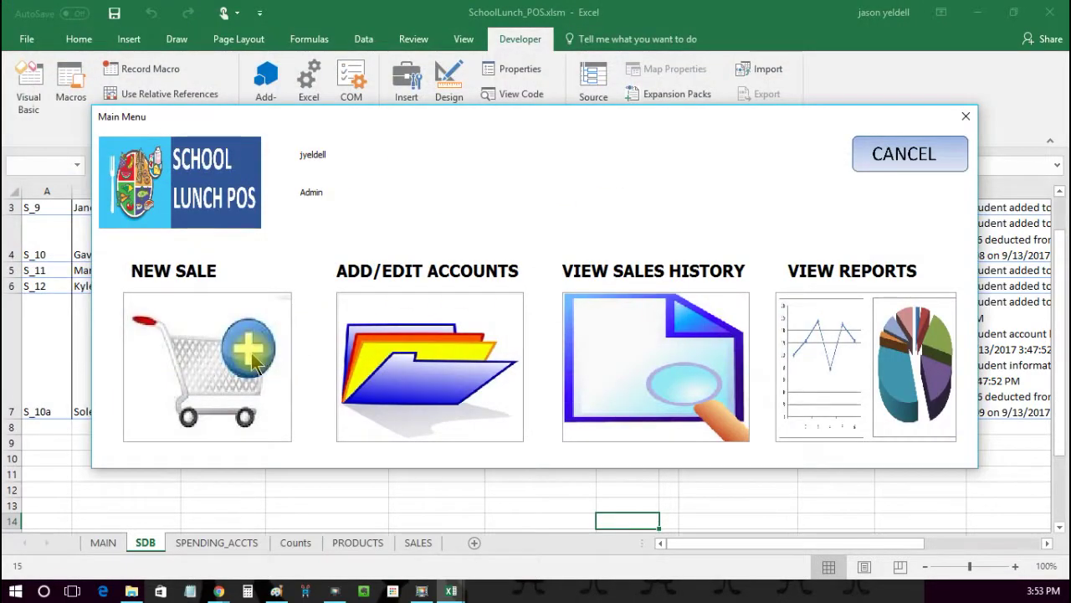
pyautogui.click(249, 351)
# Step: Select the third PREK student and add six lunches, totalling 17.10
pyautogui.click(51, 132)
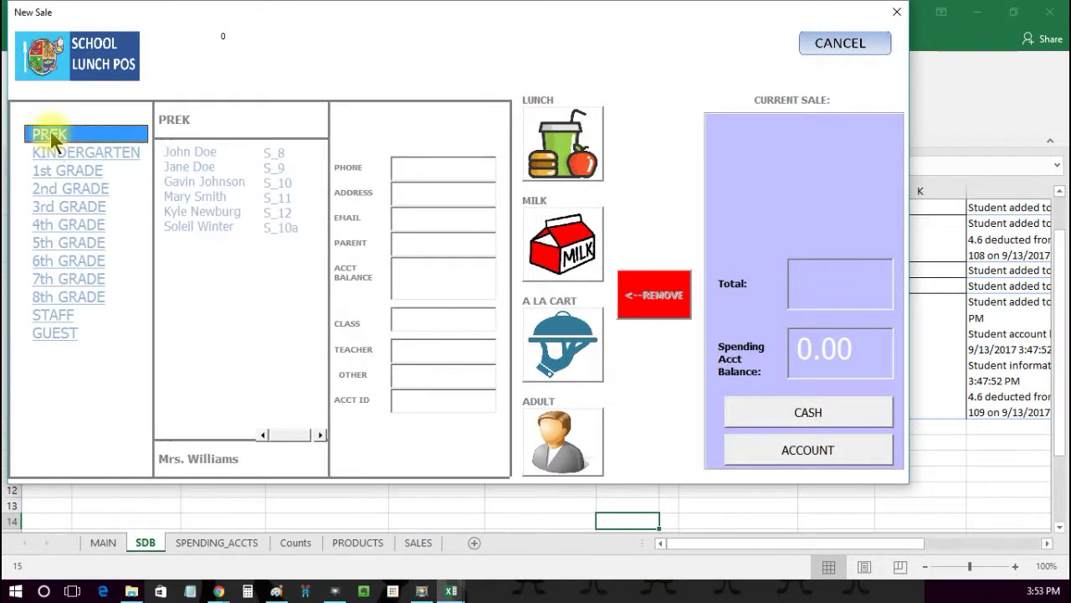
pyautogui.click(183, 179)
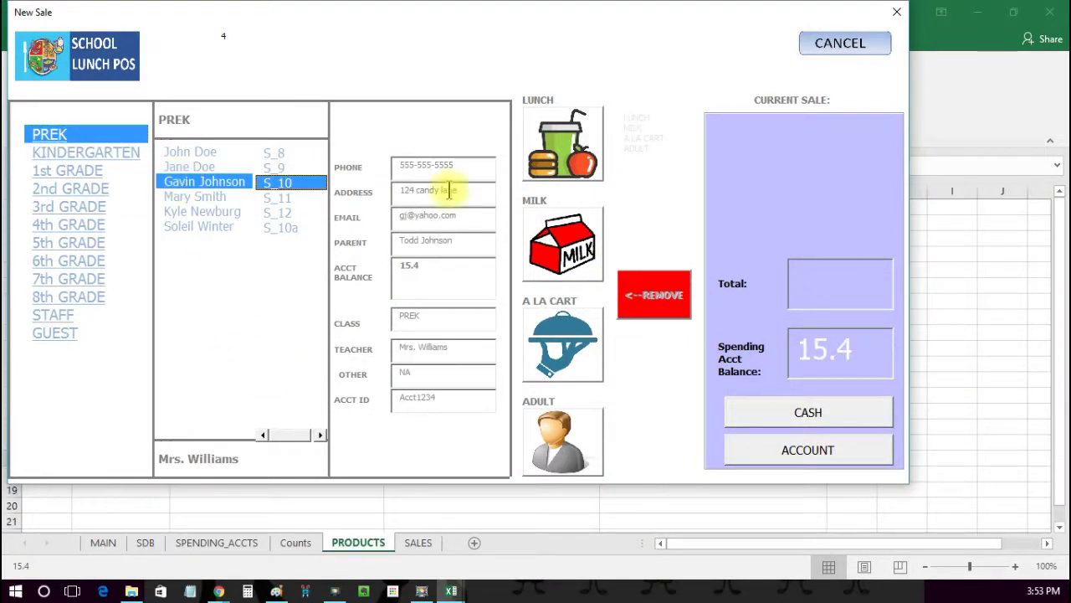
pyautogui.click(576, 163)
pyautogui.click(575, 163)
pyautogui.click(576, 164)
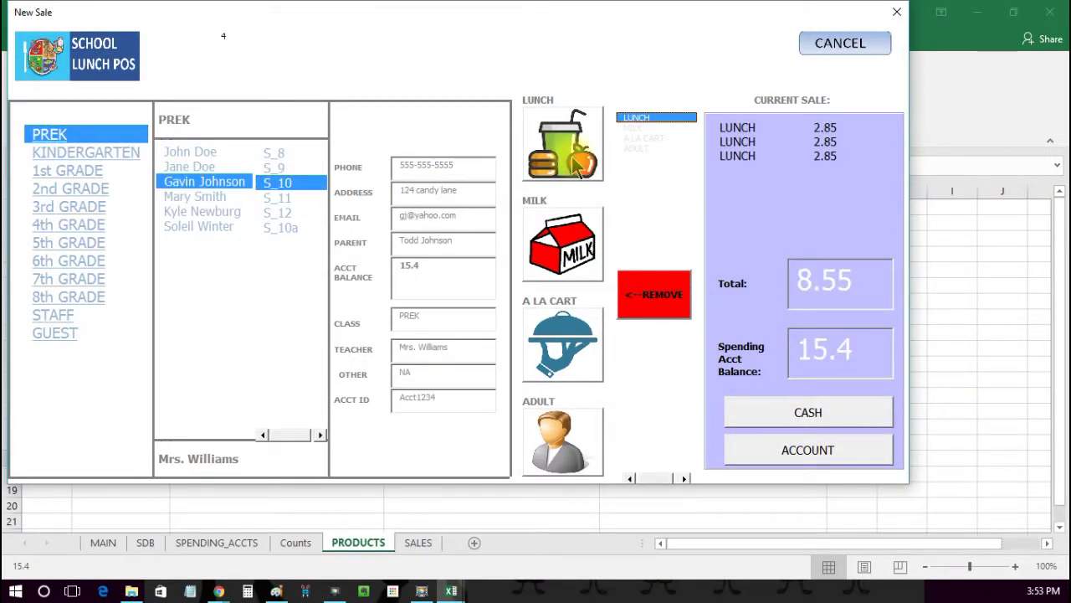
pyautogui.click(576, 163)
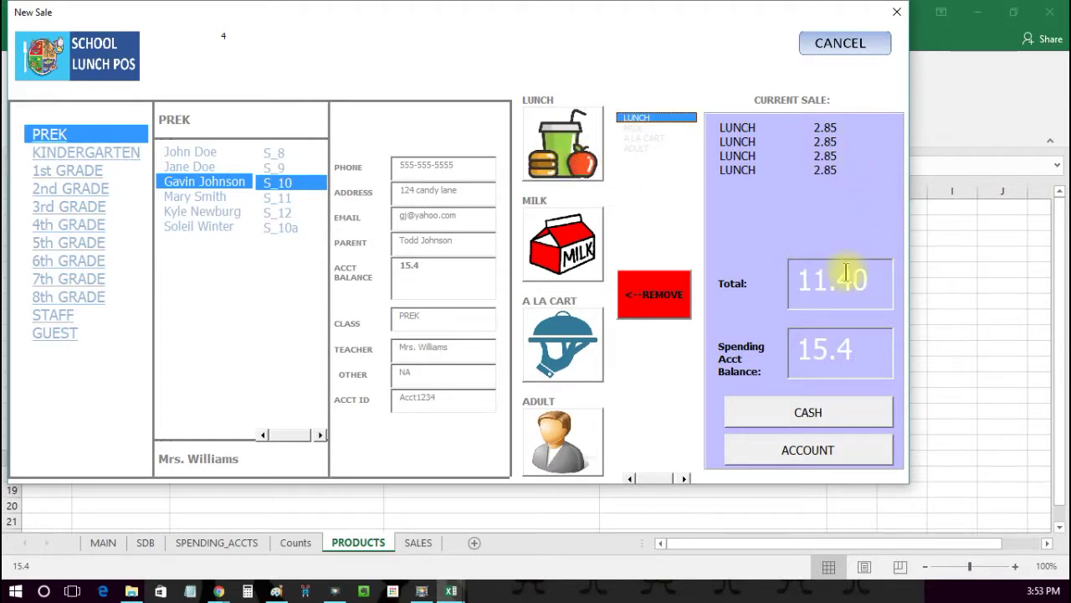
pyautogui.click(584, 154)
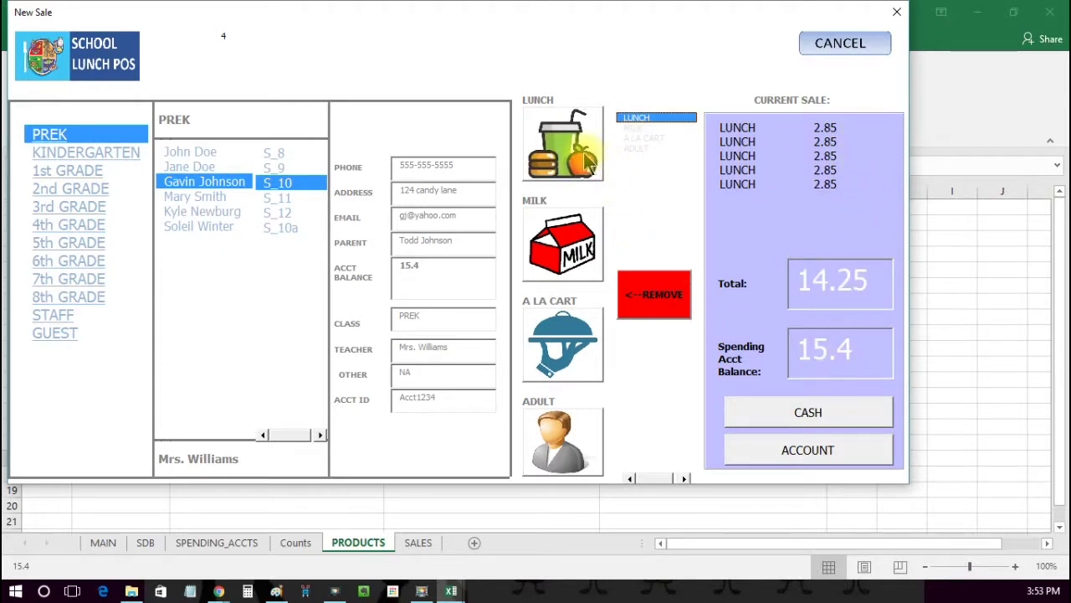
pyautogui.click(585, 155)
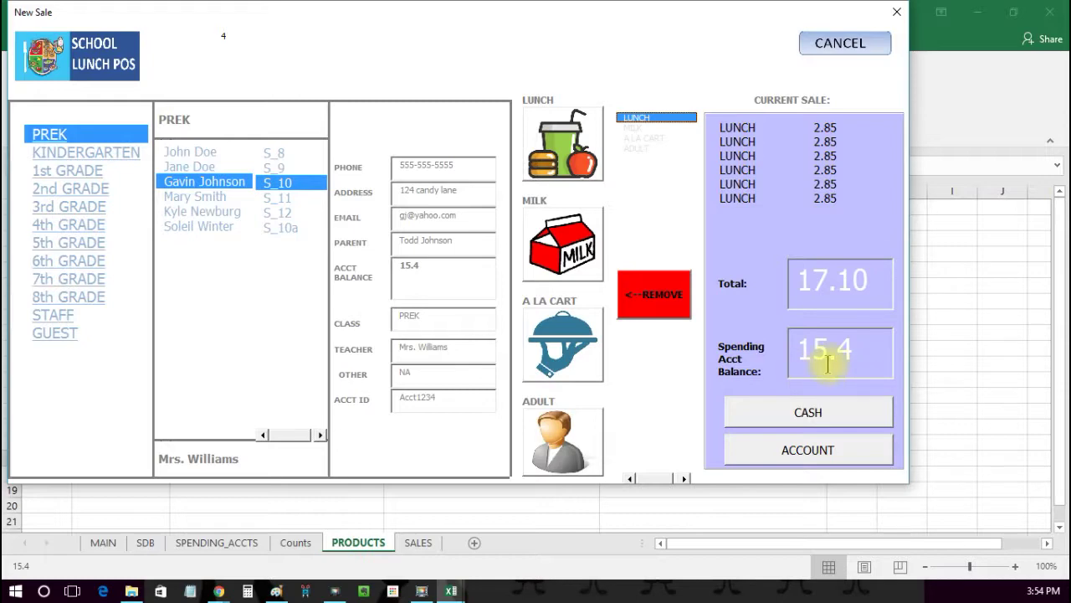
# Step: Charge the 17.10 to the spending account, accepting the negative balance
pyautogui.click(802, 450)
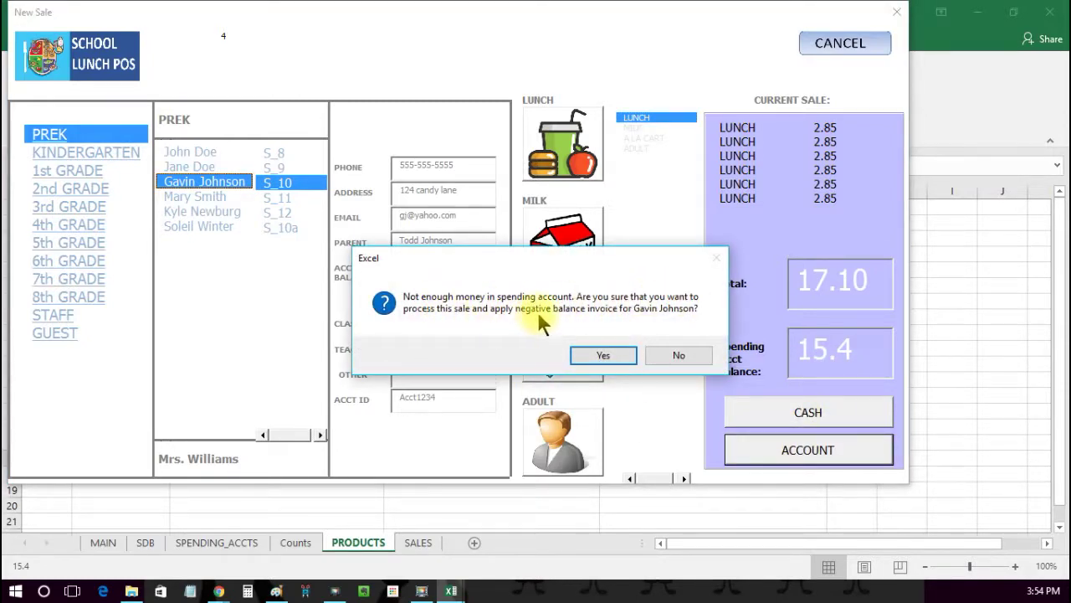
pyautogui.click(604, 355)
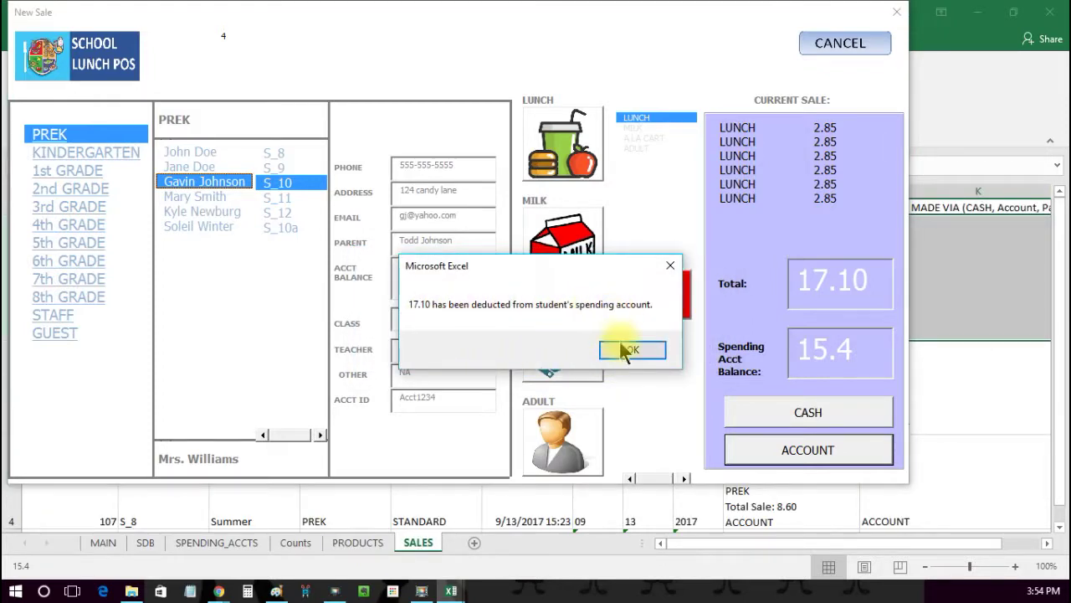
pyautogui.click(623, 346)
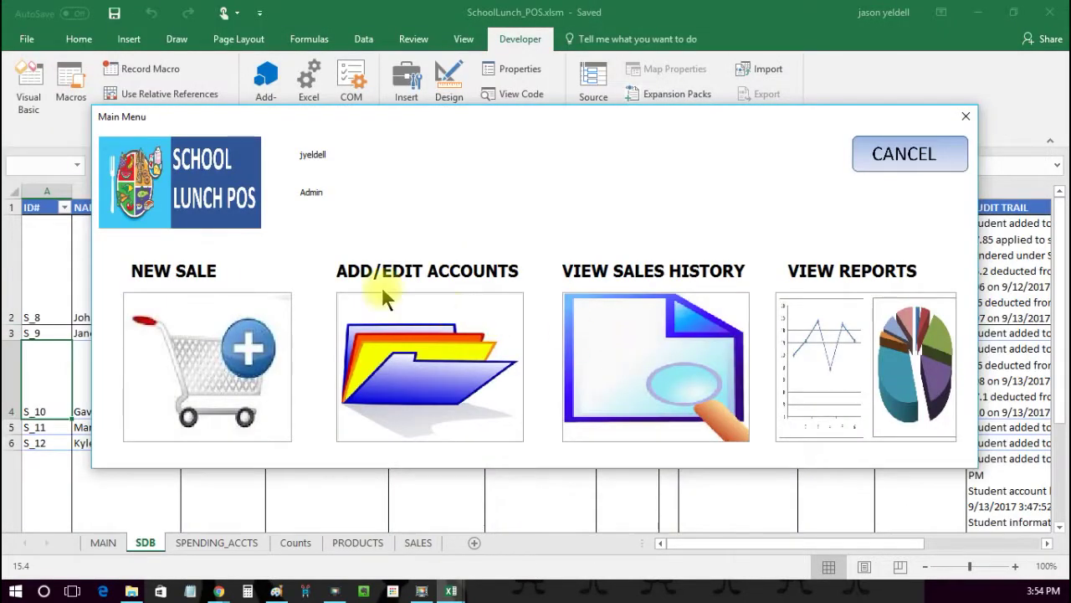
pyautogui.click(427, 323)
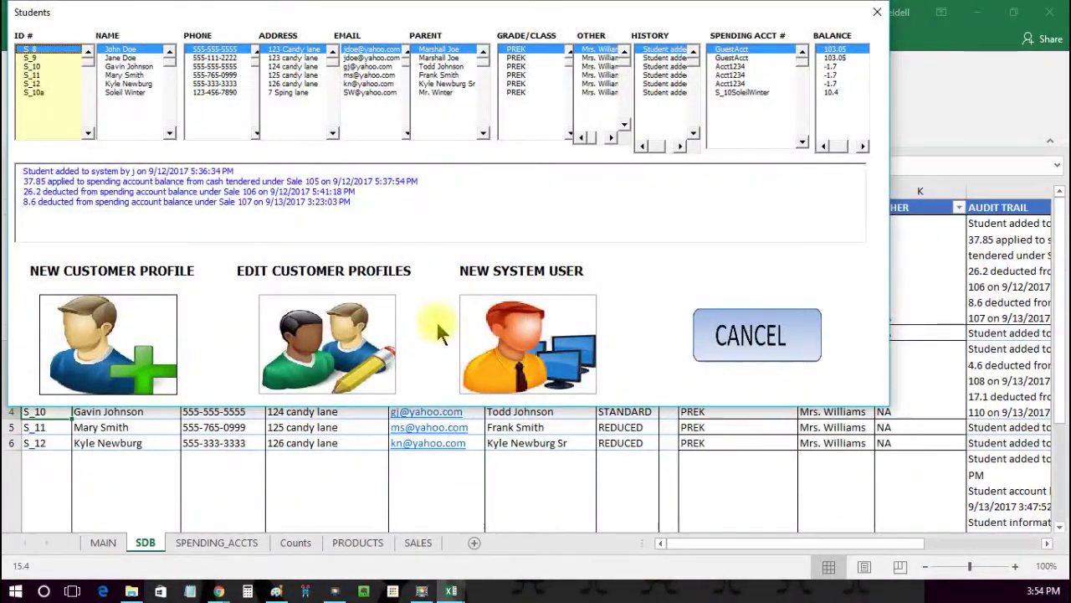
pyautogui.click(37, 65)
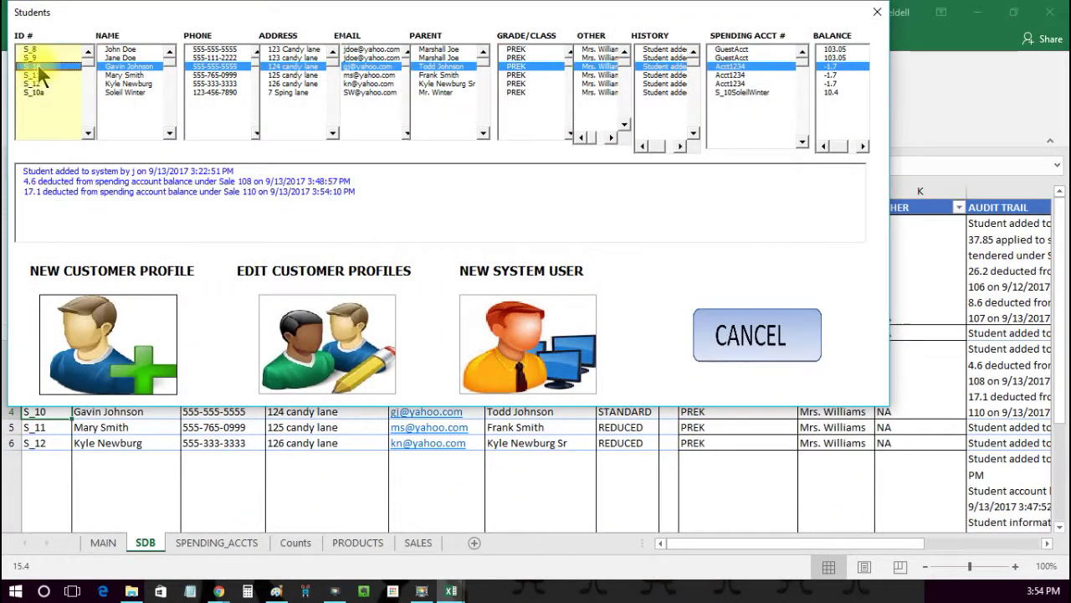
pyautogui.click(831, 83)
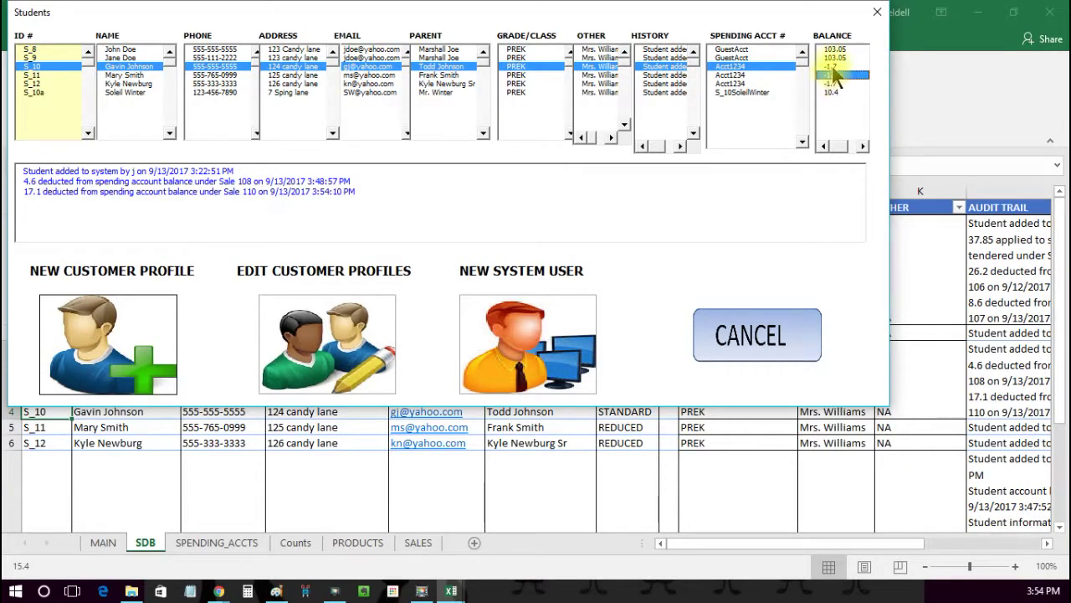
pyautogui.click(56, 74)
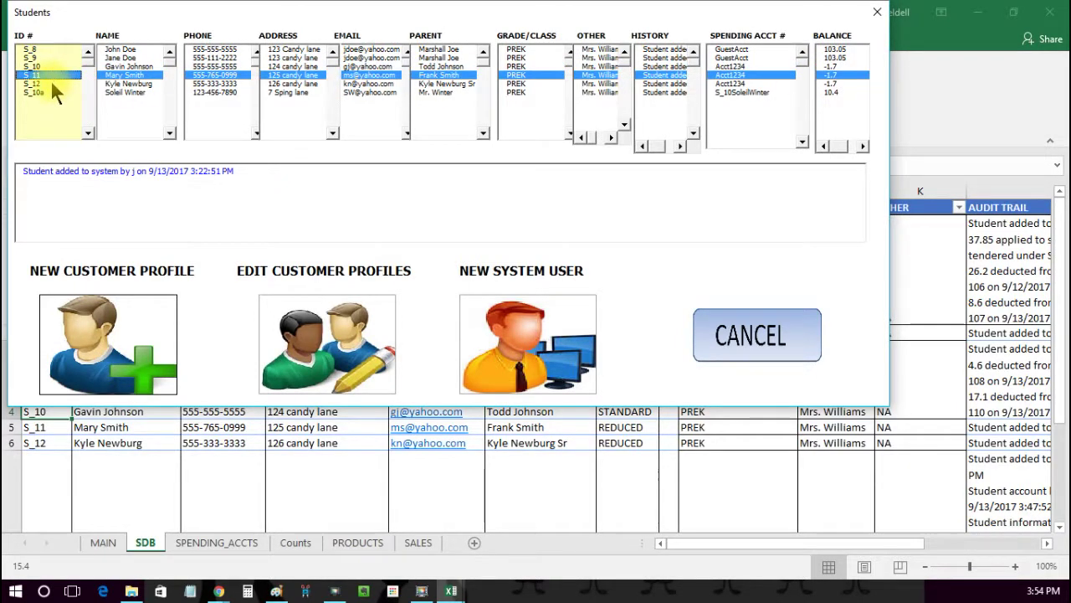
pyautogui.click(50, 80)
pyautogui.click(49, 74)
pyautogui.click(52, 64)
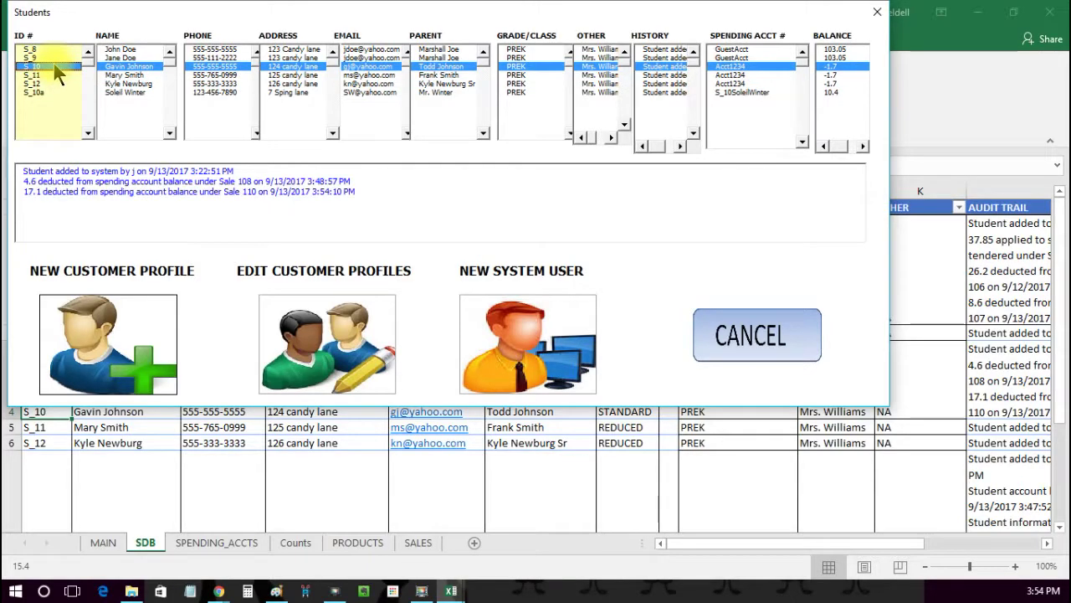
pyautogui.click(735, 333)
pyautogui.click(837, 323)
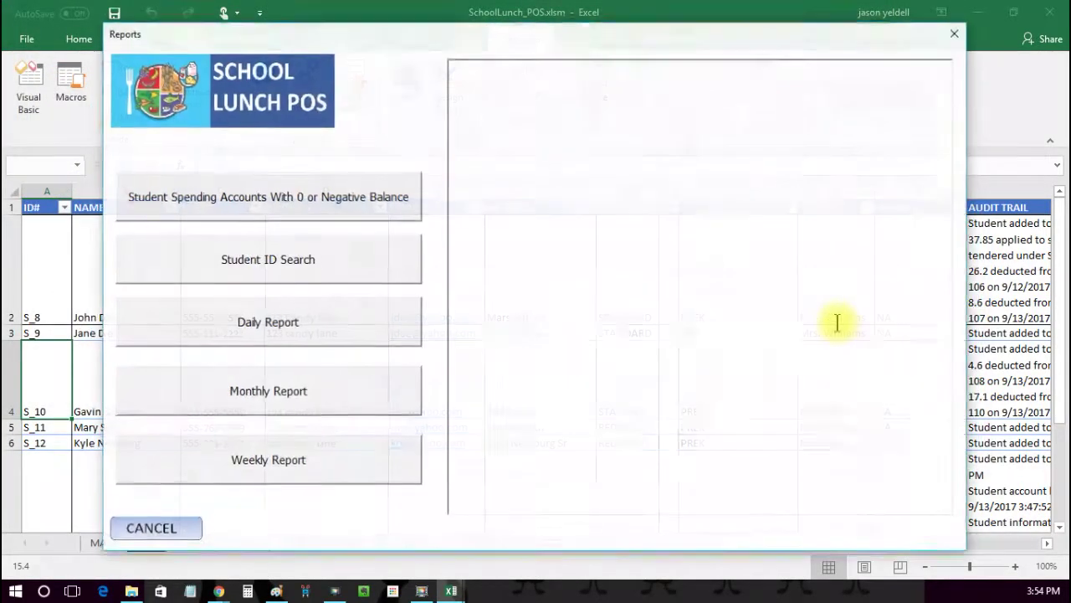
pyautogui.click(384, 200)
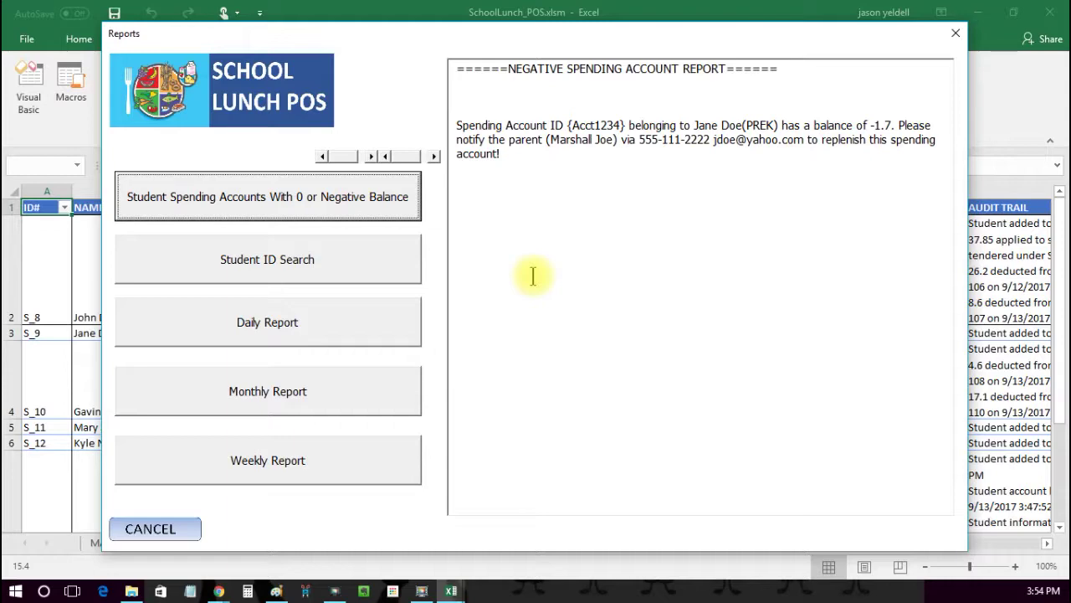
pyautogui.click(154, 528)
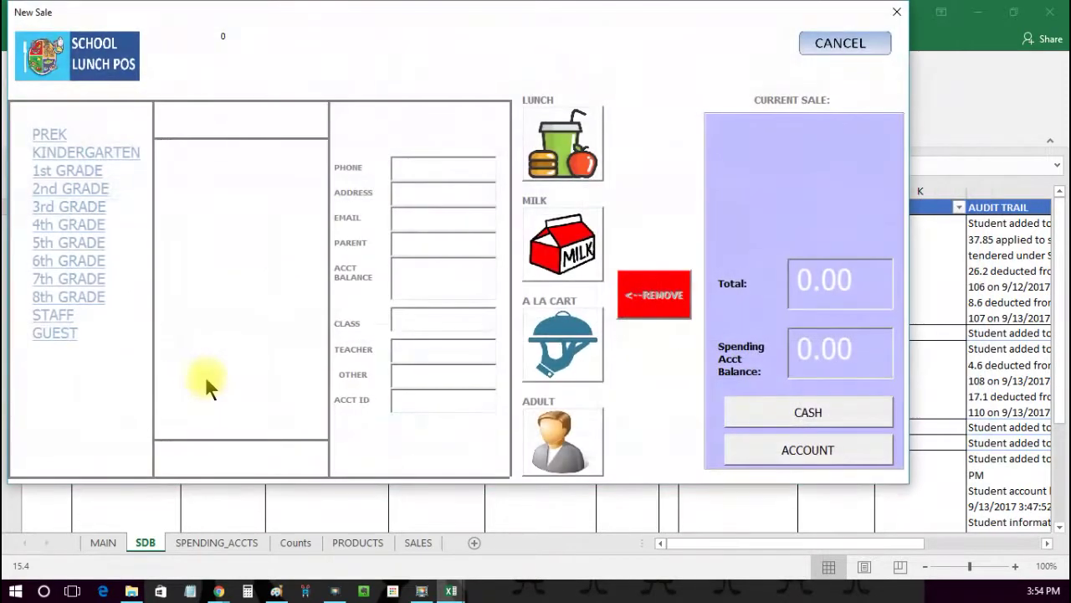
# Step: Ring up one 2.85 lunch for the third PREK student, whose balance is -1.7
pyautogui.click(51, 134)
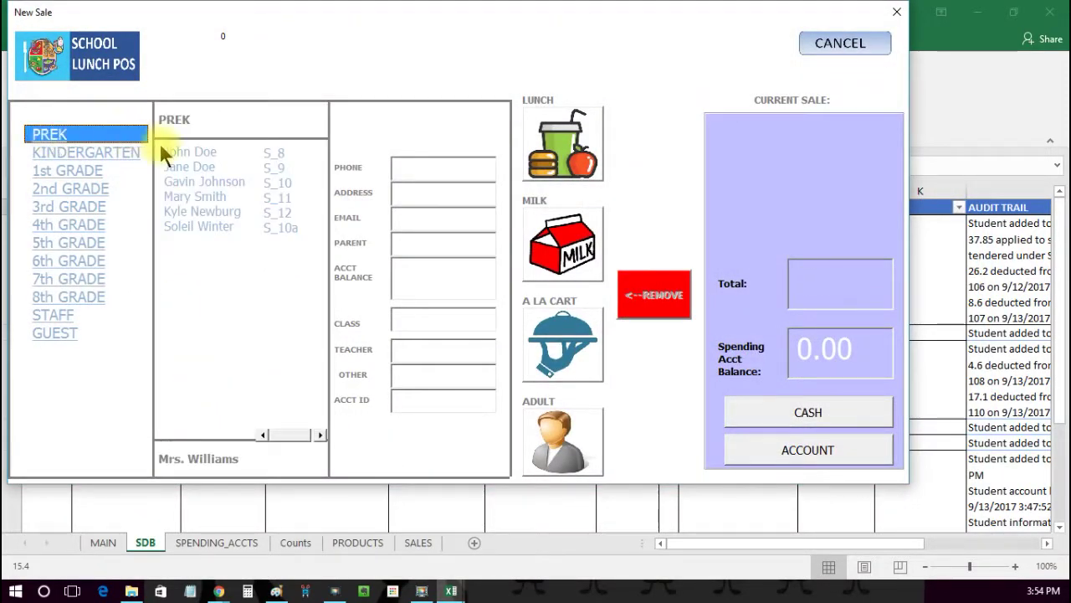
pyautogui.click(183, 178)
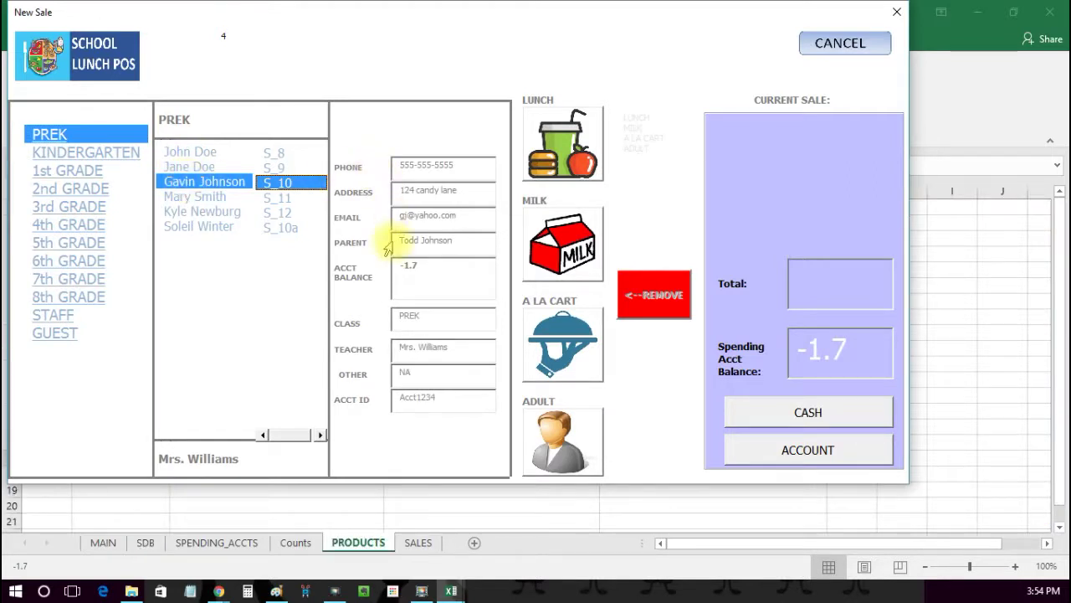
pyautogui.click(567, 159)
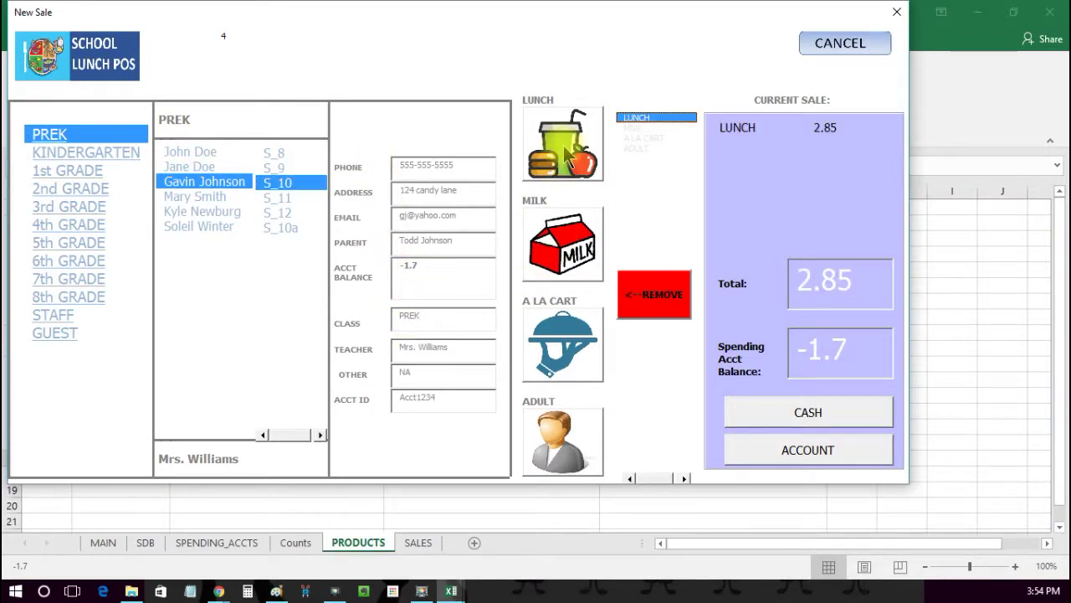
# Step: Pay with 20.00 cash and save, crediting the 17.15 change to the student's spending account
pyautogui.click(827, 423)
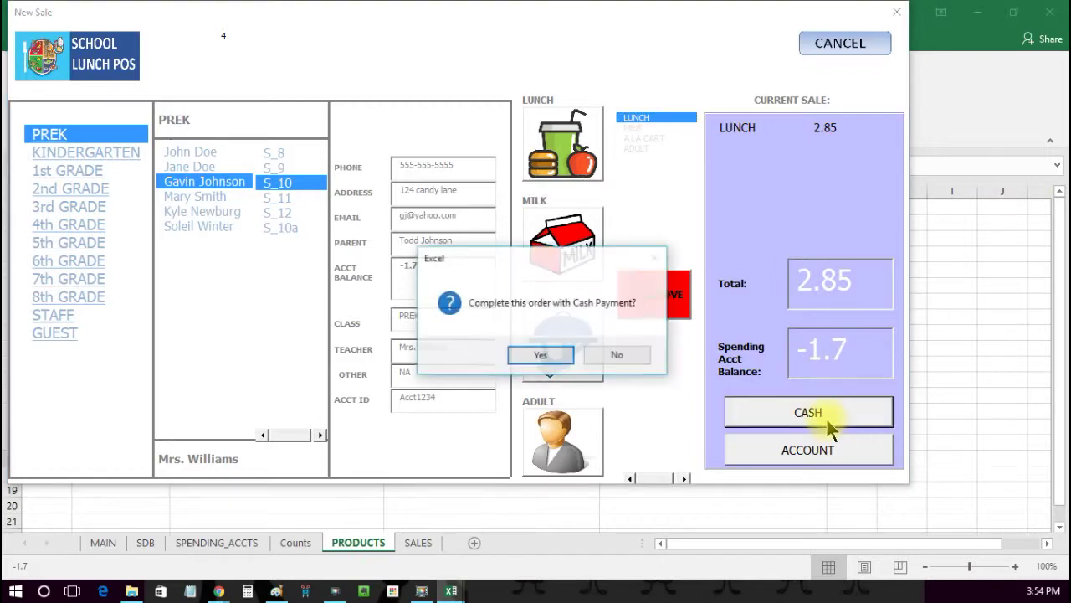
pyautogui.click(565, 353)
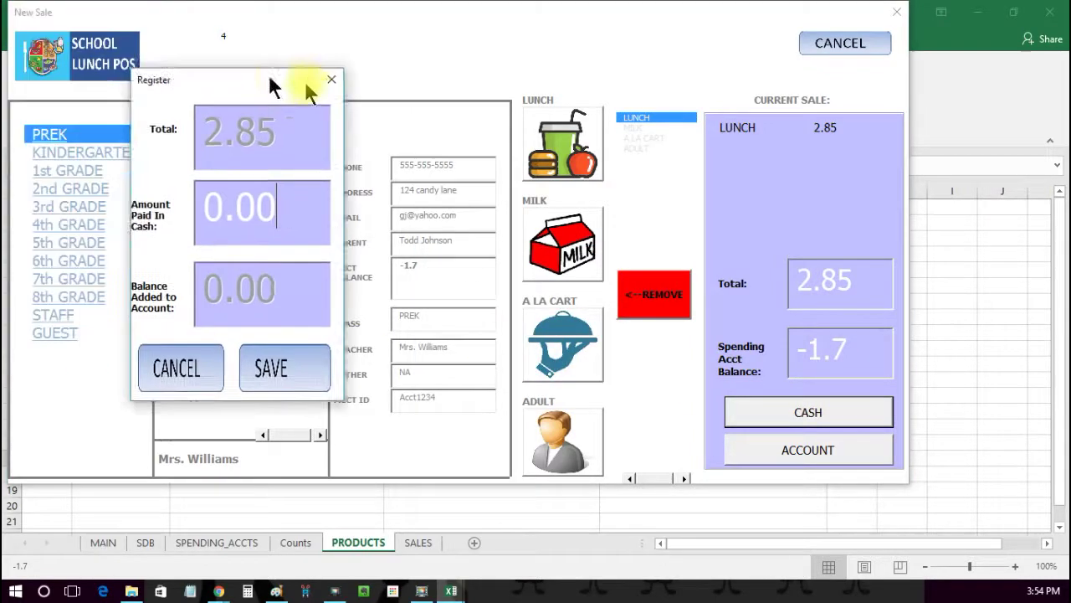
pyautogui.write('20.00')
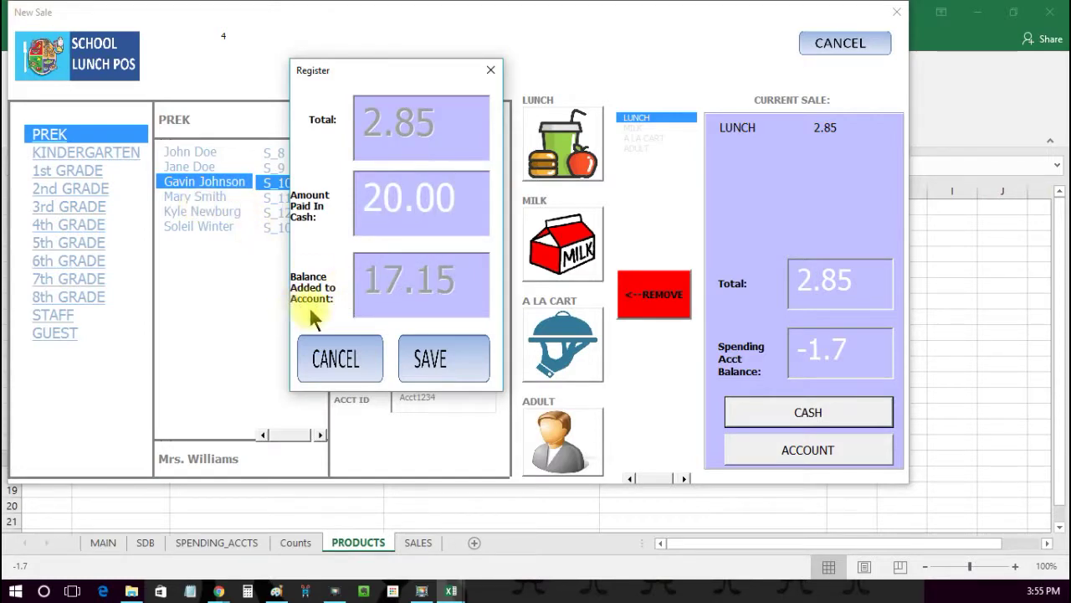
pyautogui.click(431, 358)
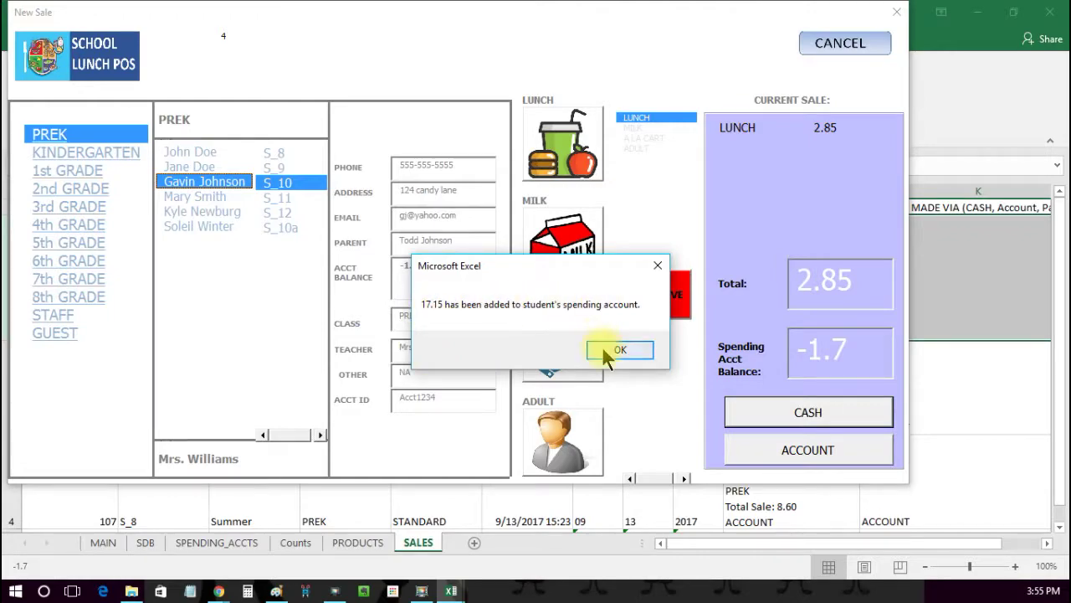
pyautogui.click(604, 348)
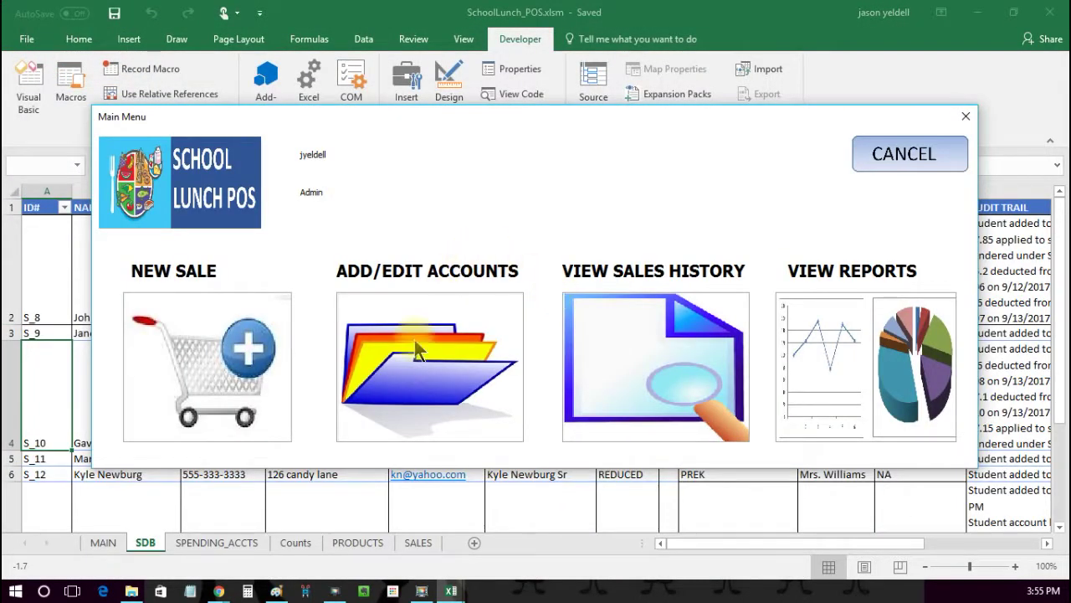
# Step: Open the third PREK student's account record to view the 15.45 balance and 17.15 cash credit
pyautogui.click(414, 356)
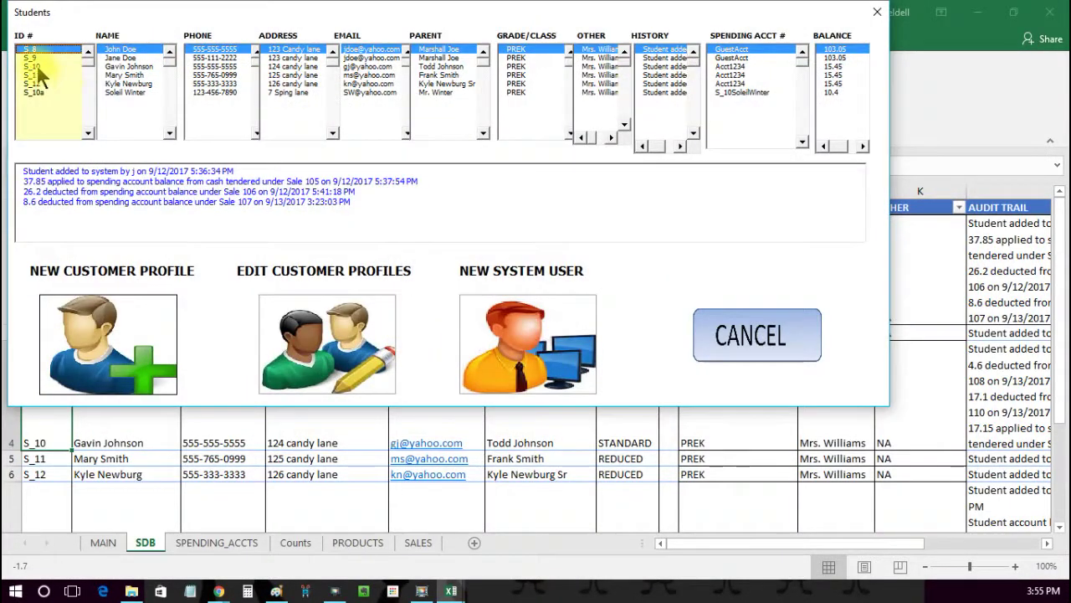
pyautogui.click(36, 66)
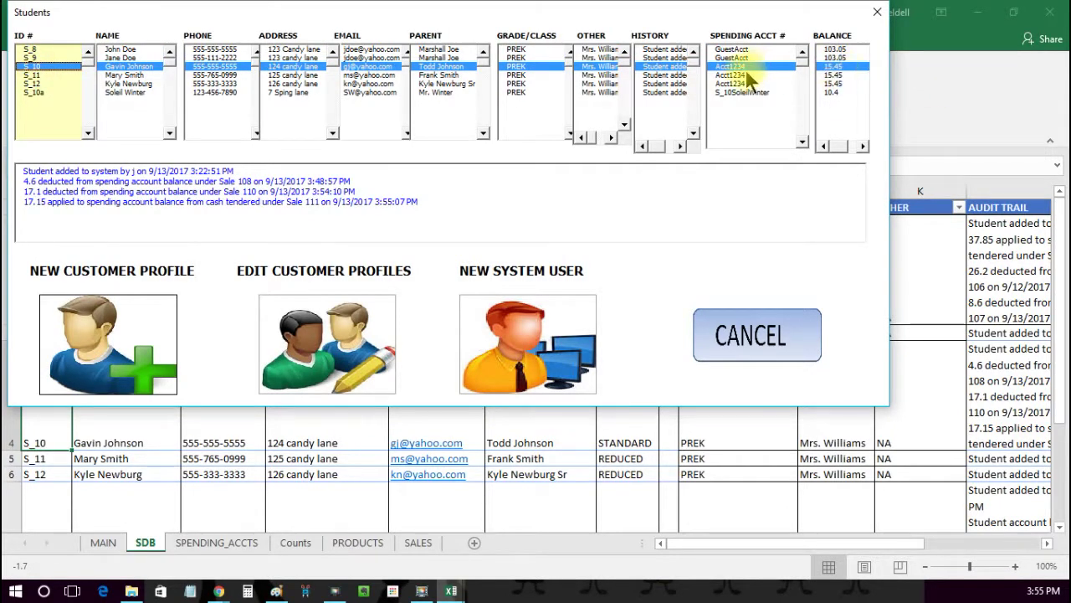